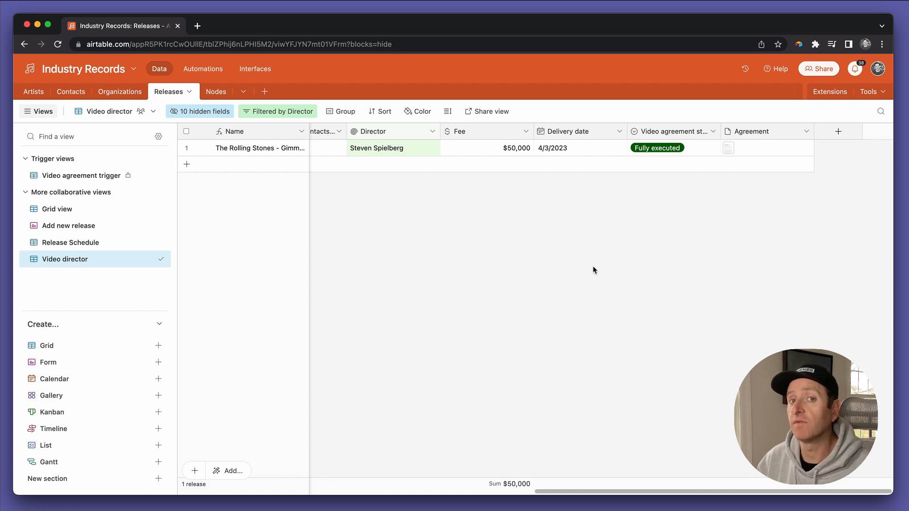
Rename the Agreement attachment field as "Director agreement" and delete the Agreement type field
scroll(592, 270, right, 2)
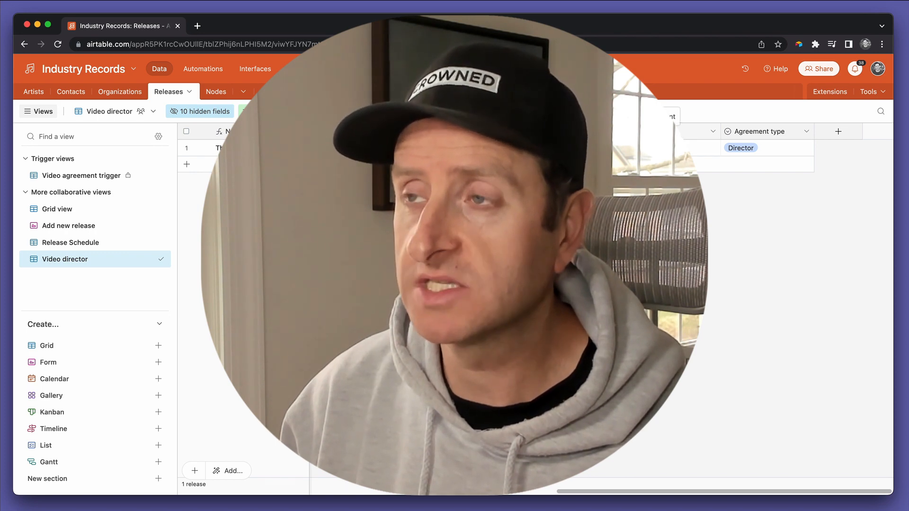
click(666, 148)
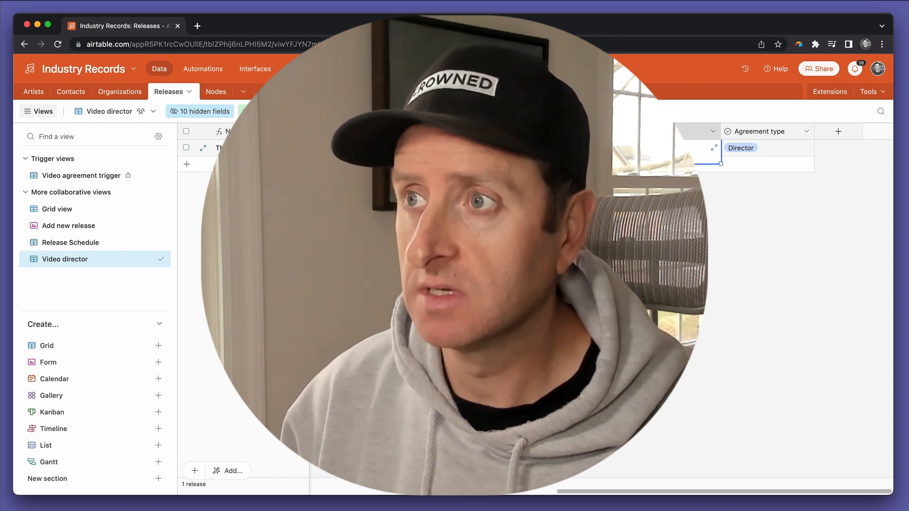
double_click(662, 131)
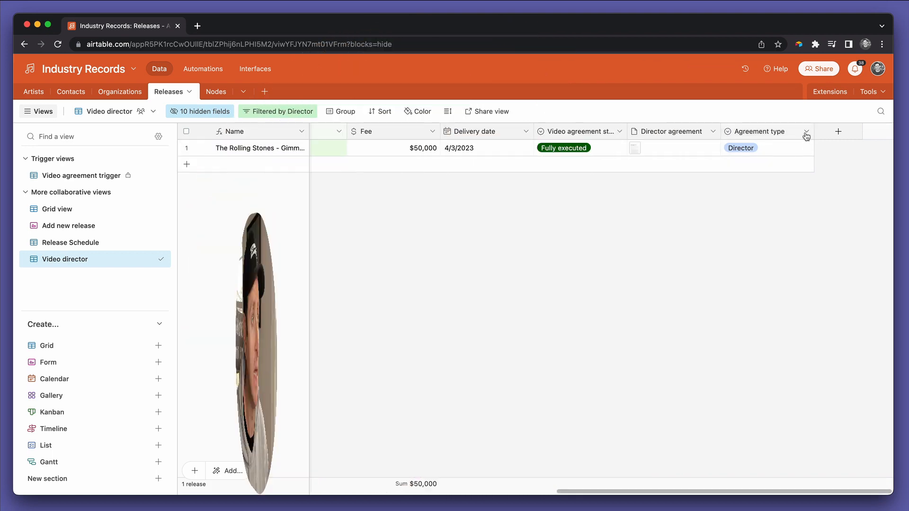
click(806, 132)
click(753, 474)
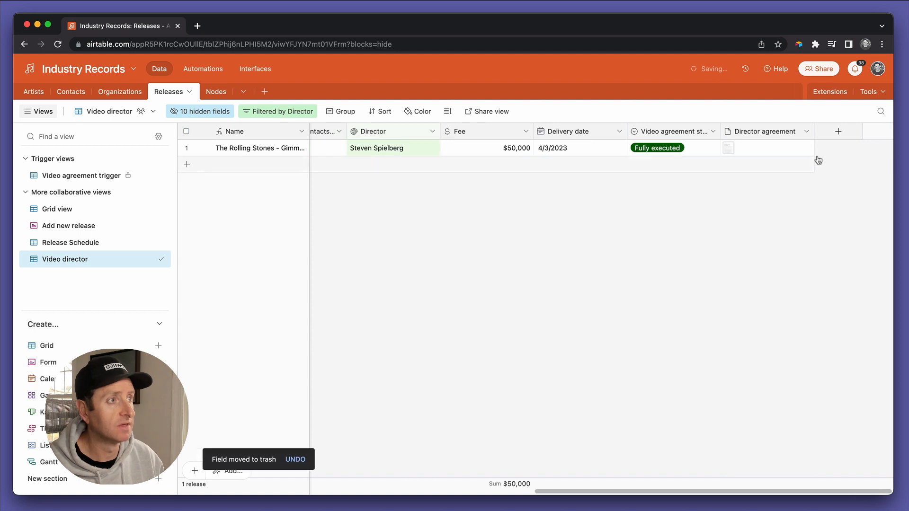
Add an attachment field named "Producer agreement" to the Releases table
click(833, 134)
text(Producer)
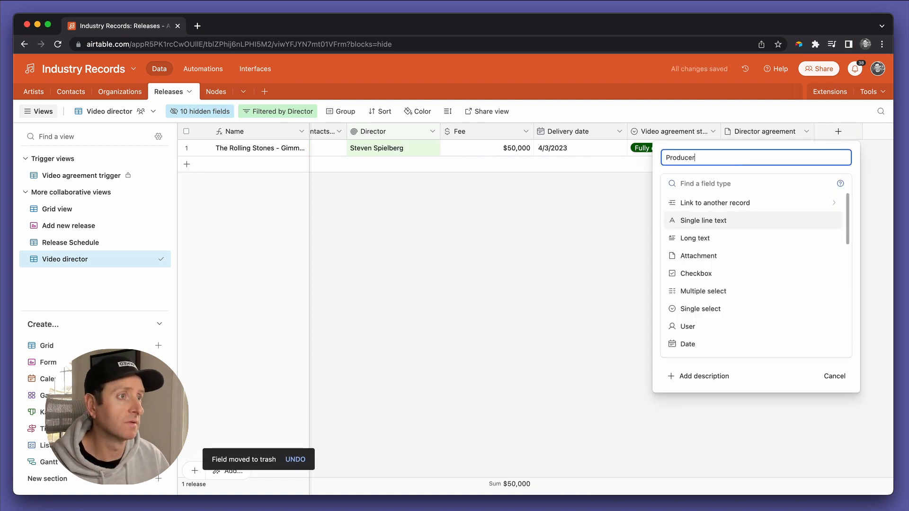
text(a)
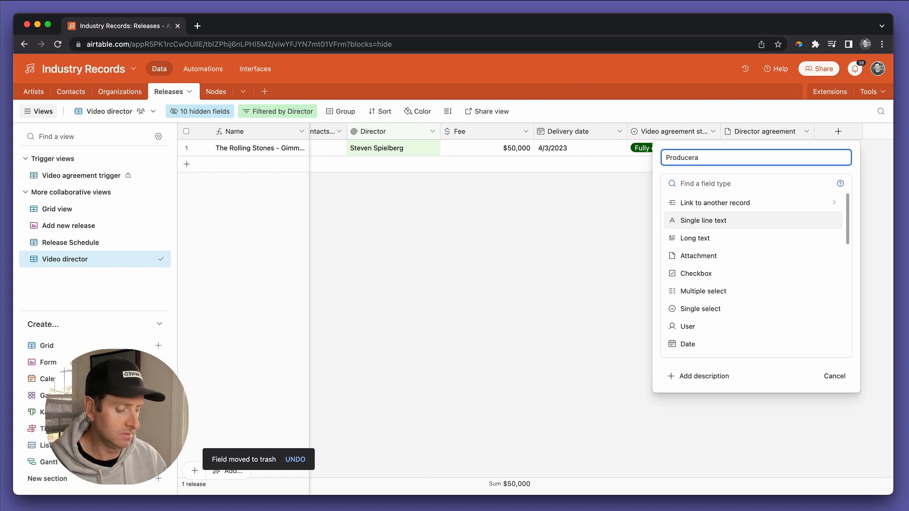
key(BackSpace)
text( agree)
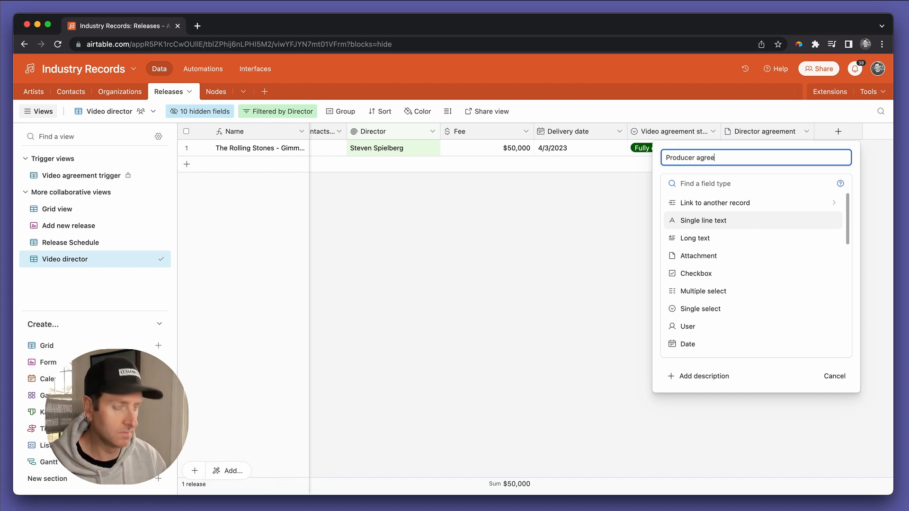
text(ment)
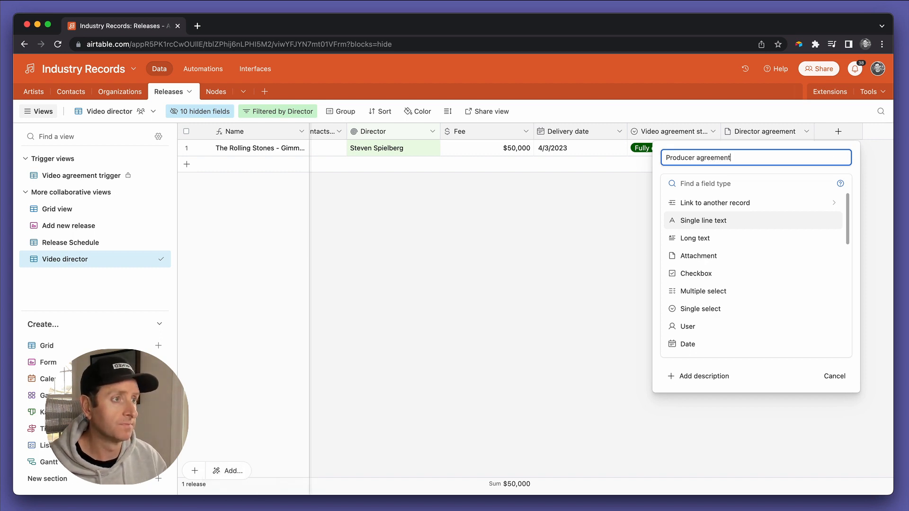
scroll(746, 284, down, 5)
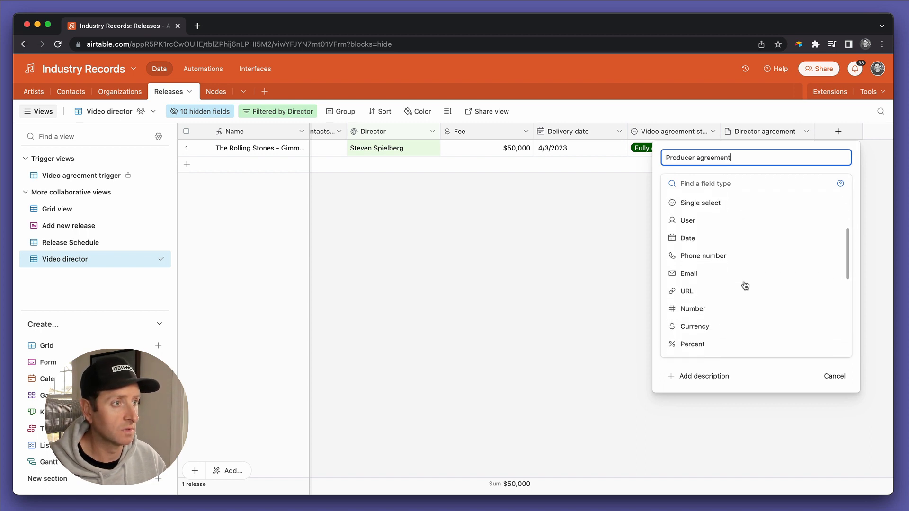
scroll(745, 285, down, 1)
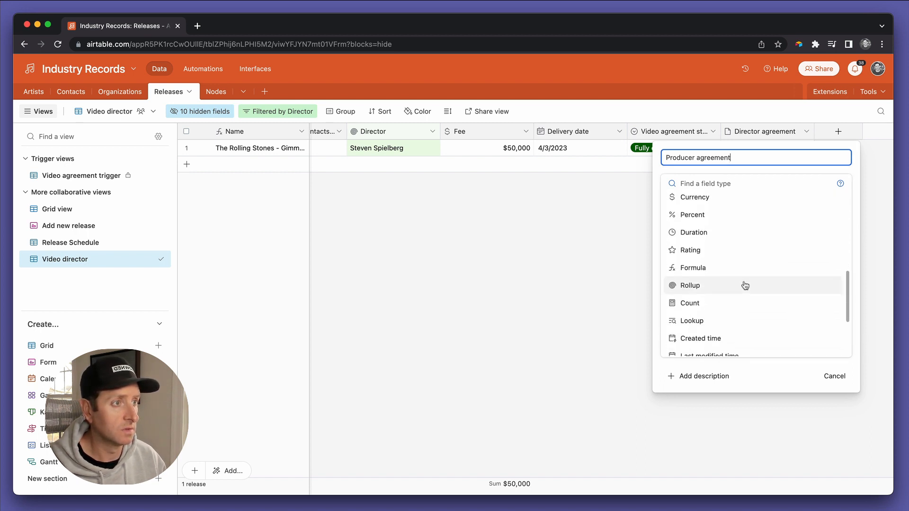
scroll(745, 285, up, 6)
click(701, 258)
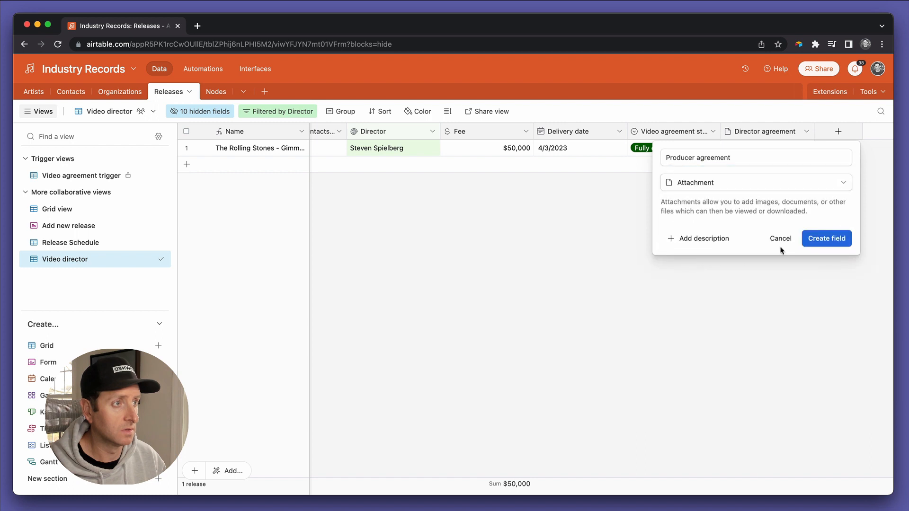
click(819, 242)
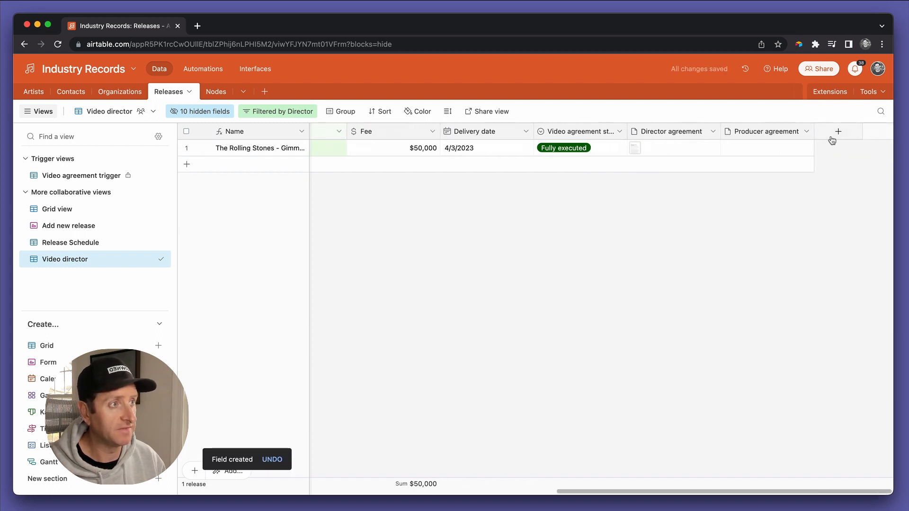
Add an attachment field named "Side artist agreement" to the Releases table
click(837, 132)
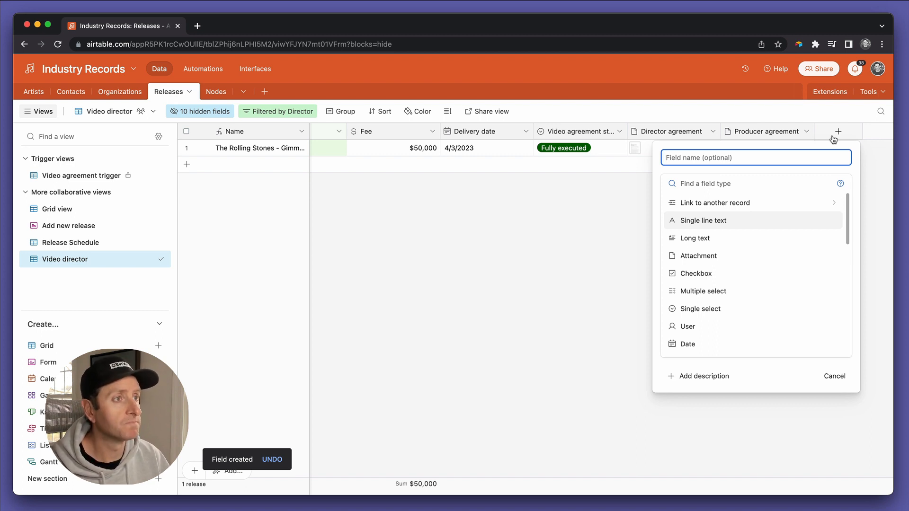
text(S)
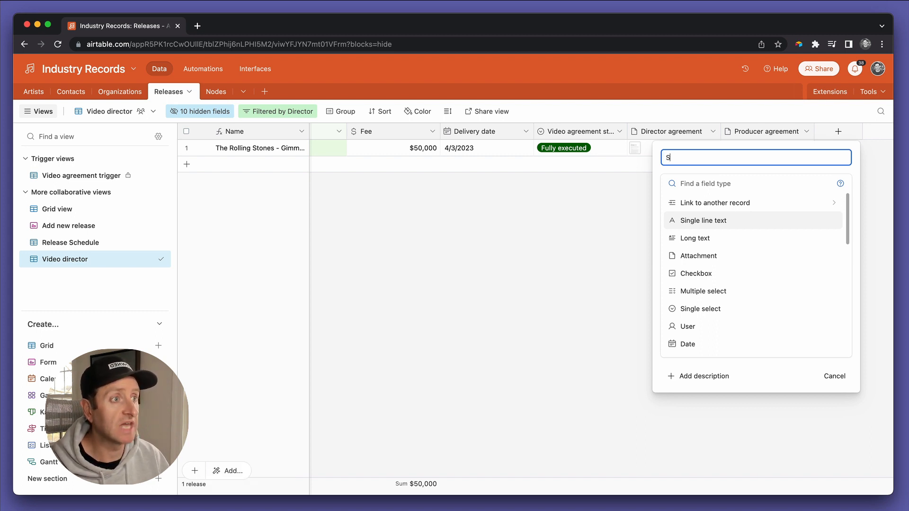
text(ide artist a)
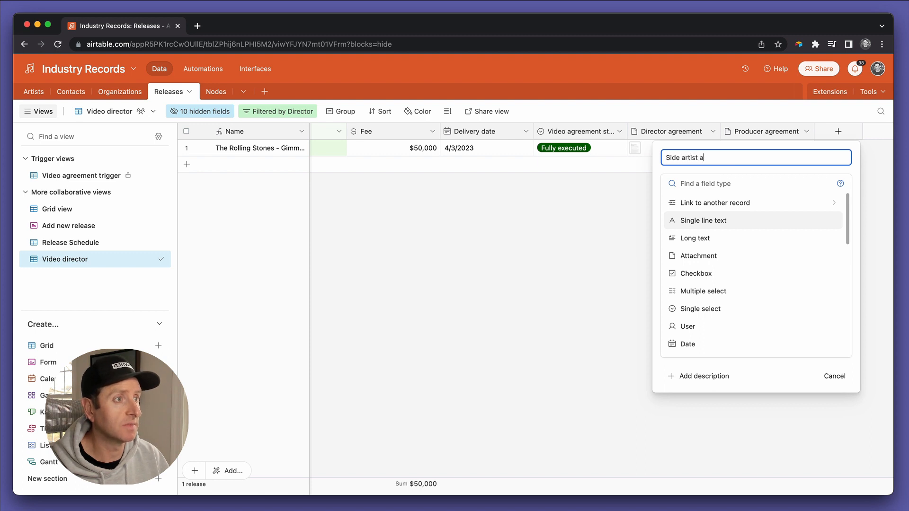
text(greement)
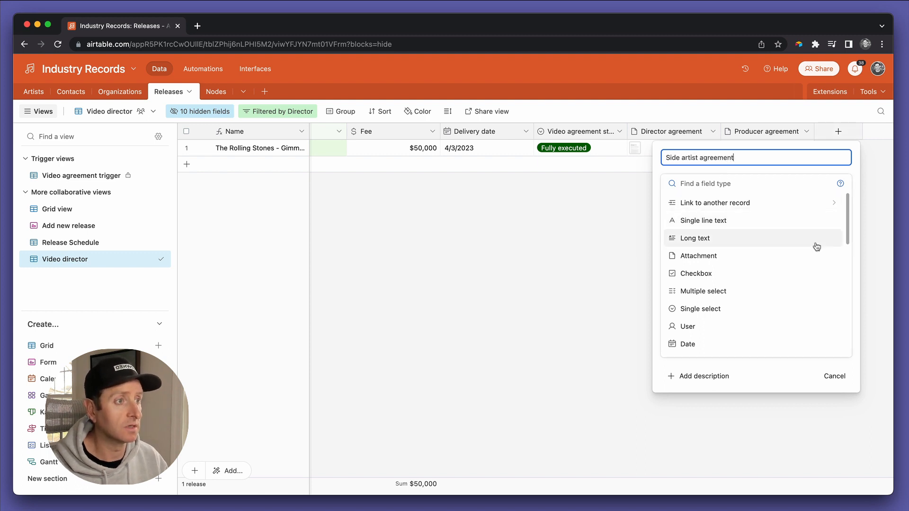
scroll(746, 290, down, 4)
scroll(746, 290, down, 2)
scroll(747, 290, up, 5)
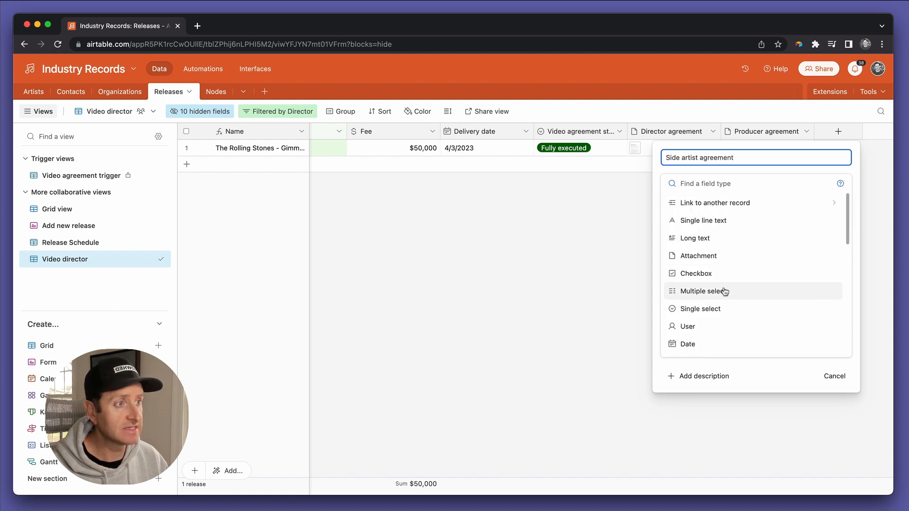
click(721, 255)
click(816, 241)
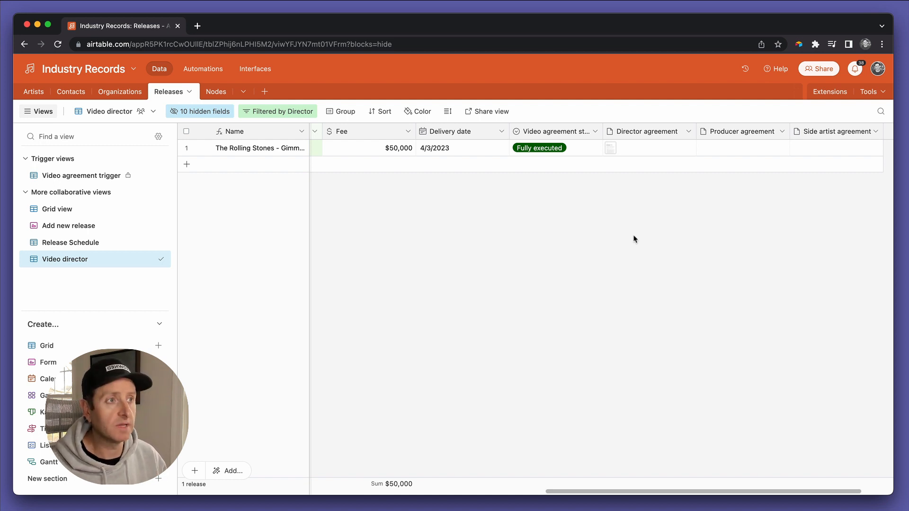
click(741, 152)
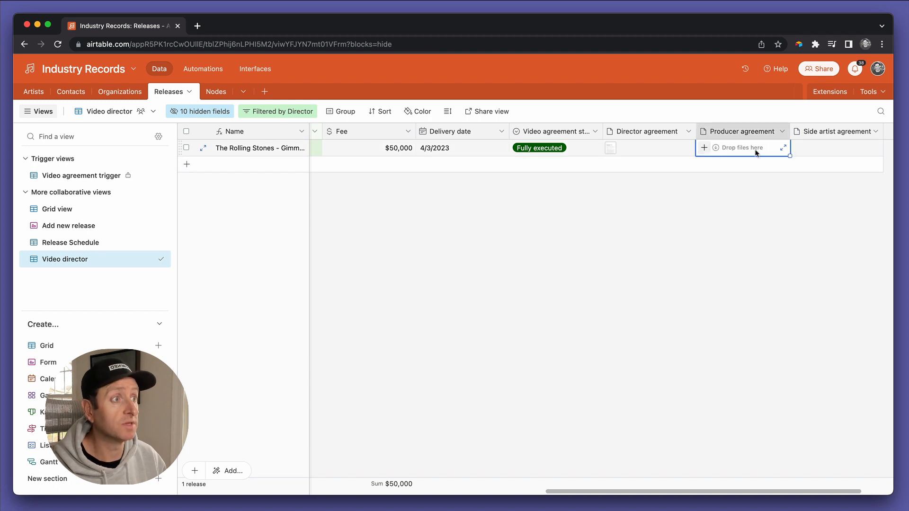
click(814, 148)
Duplicate the Side artist agreement field and name the copy "2nd side artist agreement"
scroll(746, 143, right, 3)
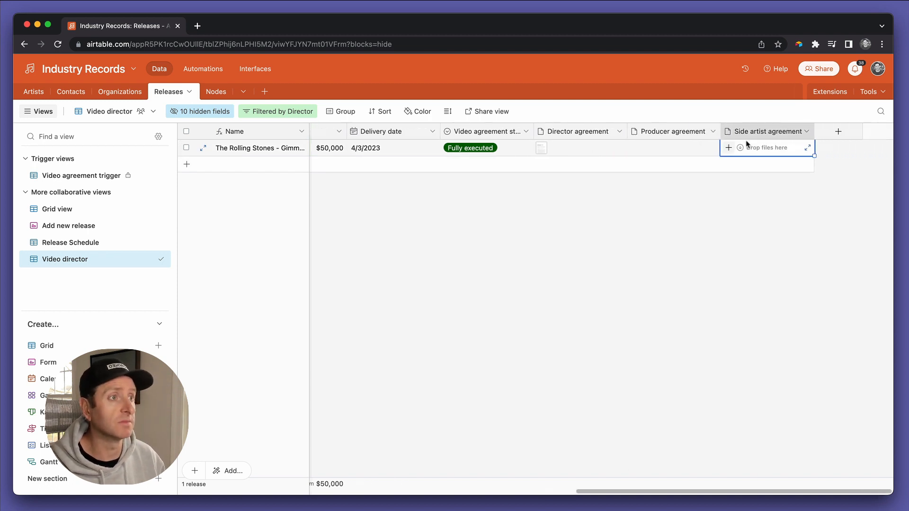
click(804, 135)
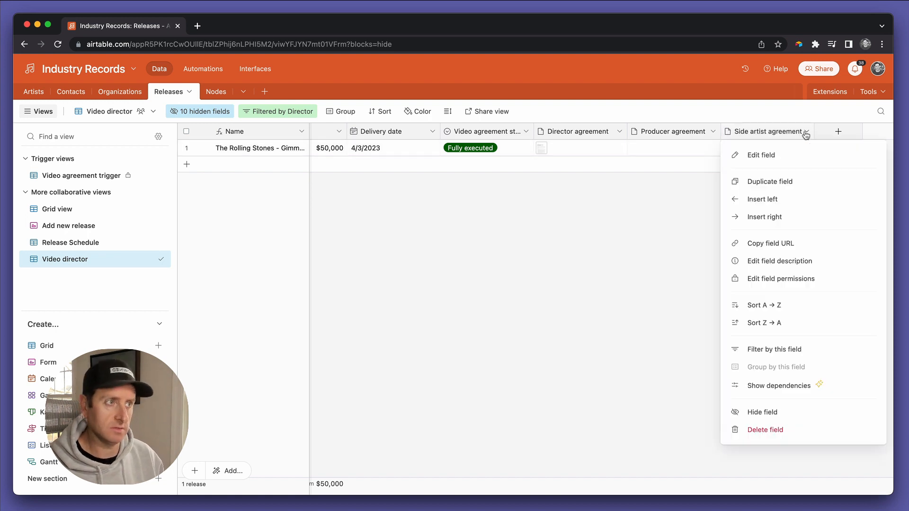
click(791, 182)
click(503, 293)
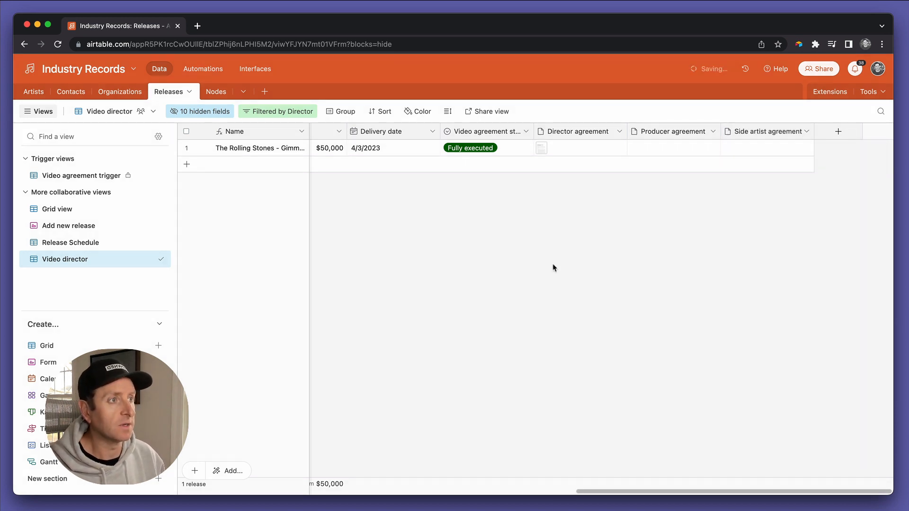
key(Left)
text(2nd)
key(Delete)
text(s)
key(shift+End)
key(BackSpace)
key(BackSpace)
click(616, 234)
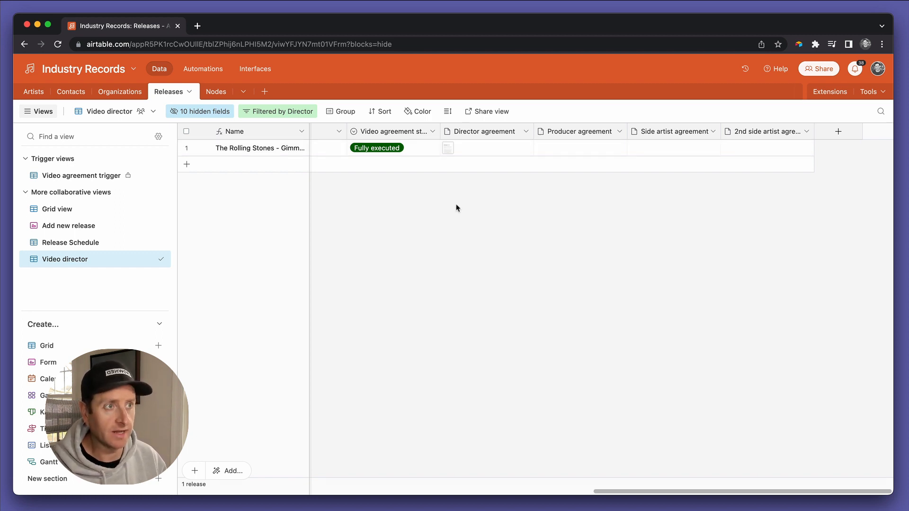
click(619, 134)
click(763, 333)
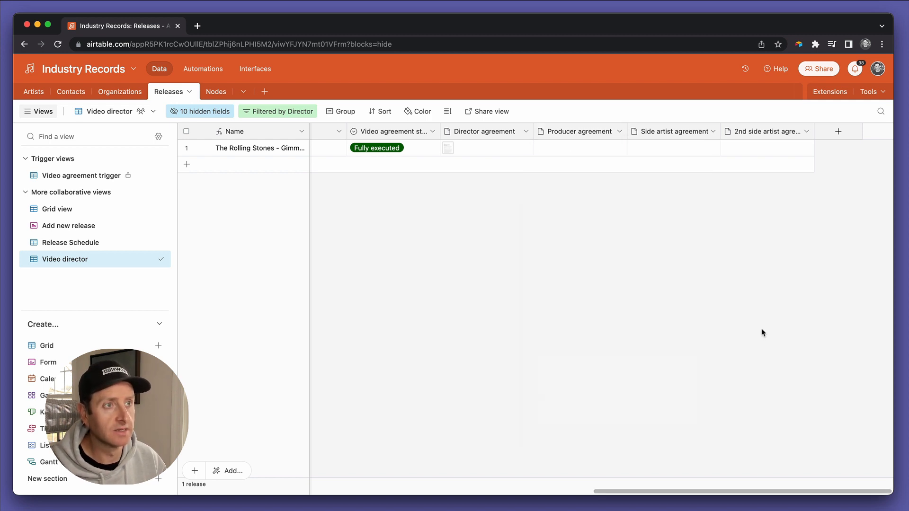
Create a blank table named "Agreements" in the base
click(264, 93)
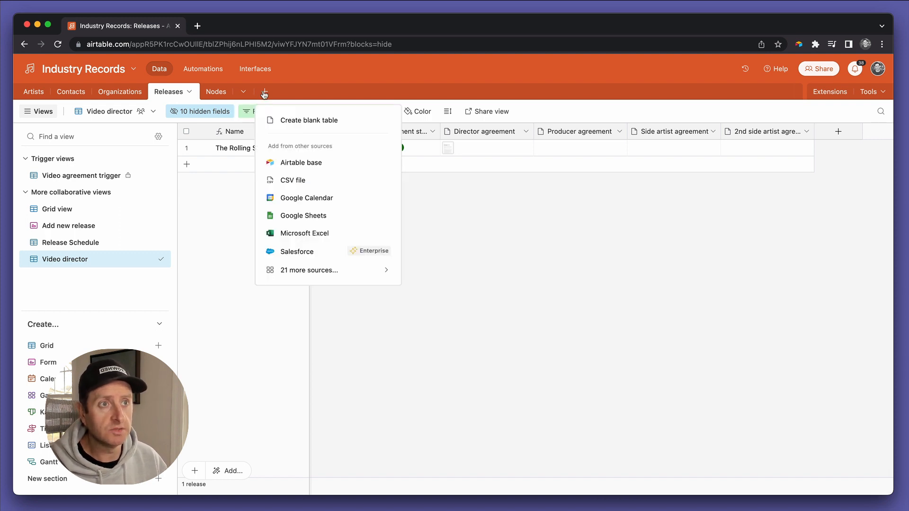
click(296, 120)
text(Agreements)
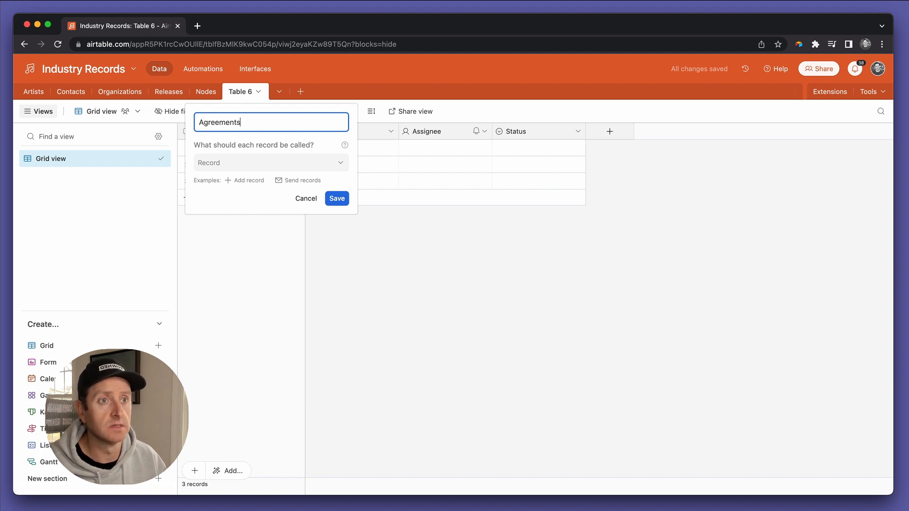
click(332, 202)
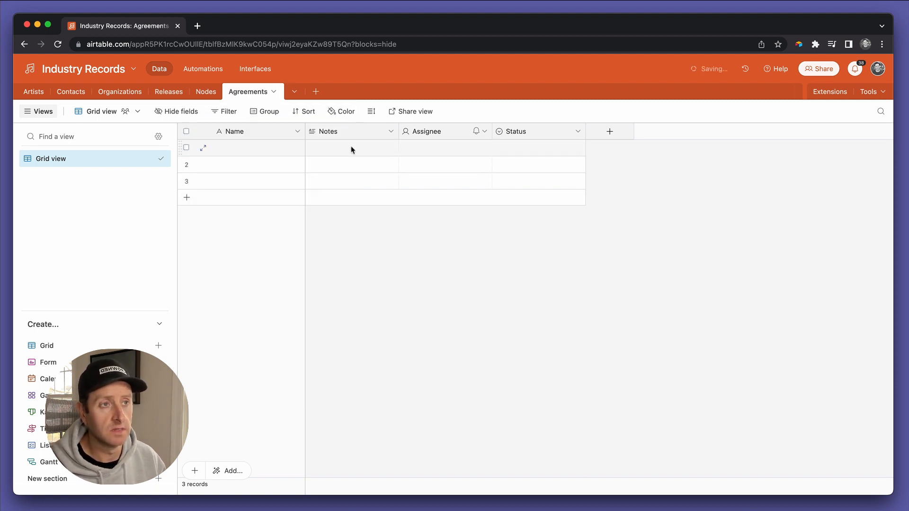
Rename the Notes field as "Release" and convert it to a linked record field pointing to the Releases table
double_click(337, 134)
text(RE)
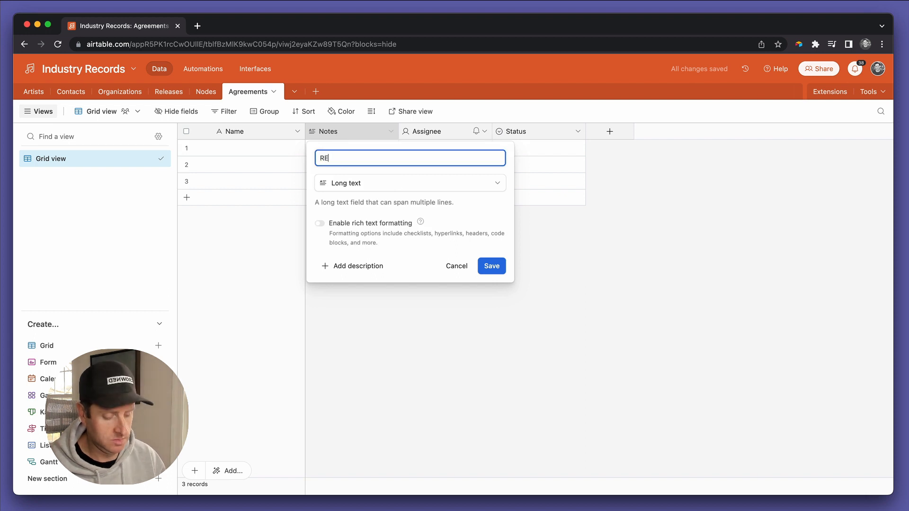
key(BackSpace)
text(elease)
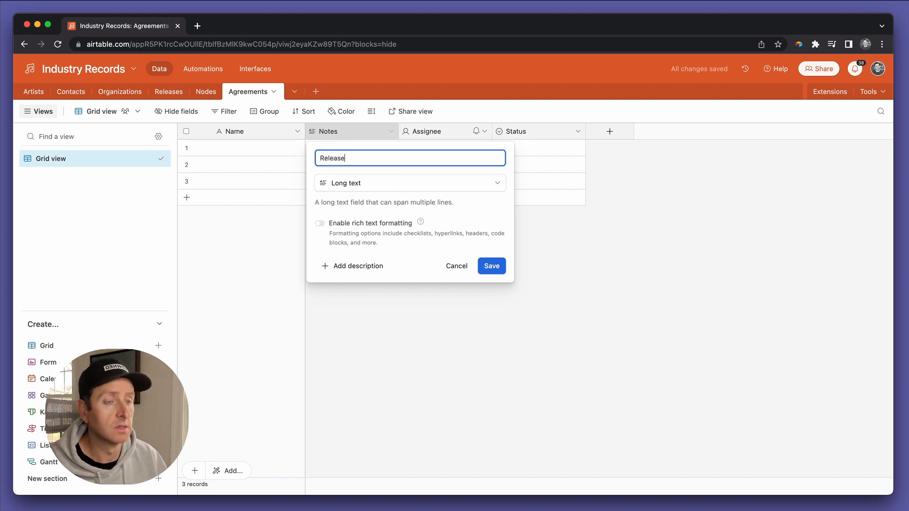
click(346, 183)
click(354, 204)
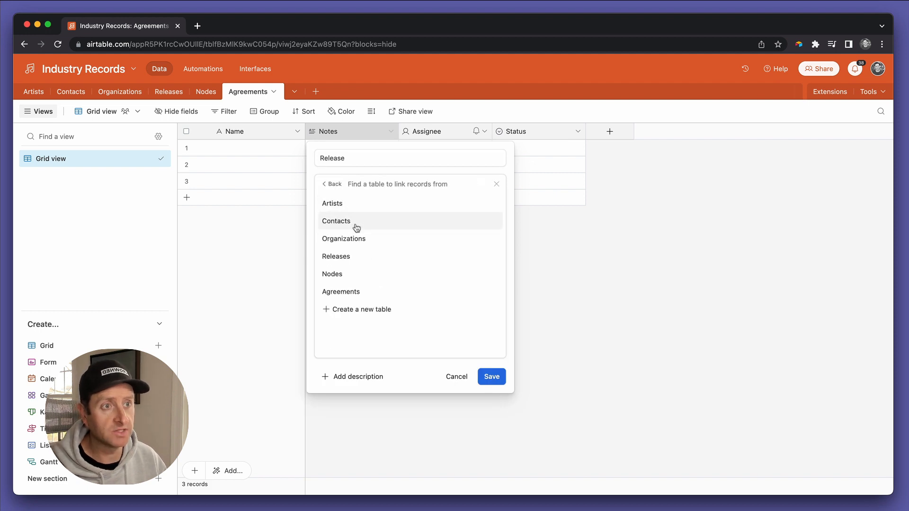
click(356, 256)
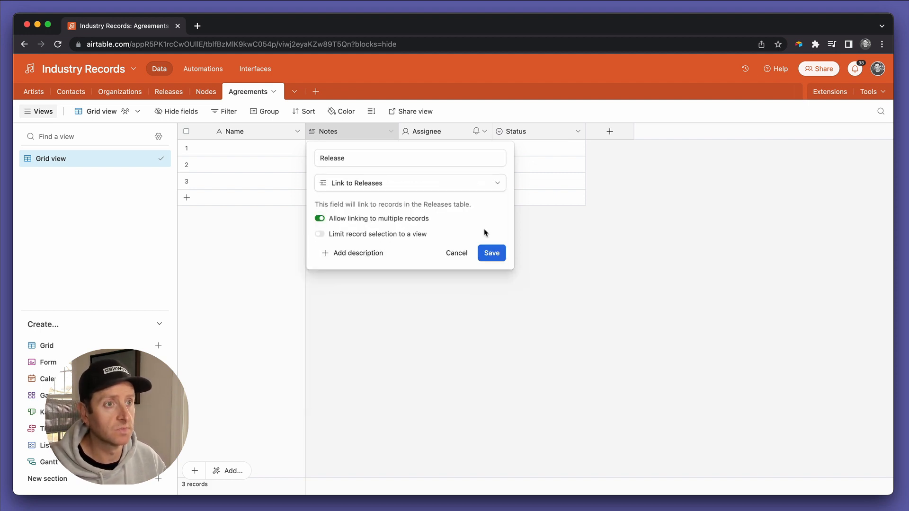
click(492, 254)
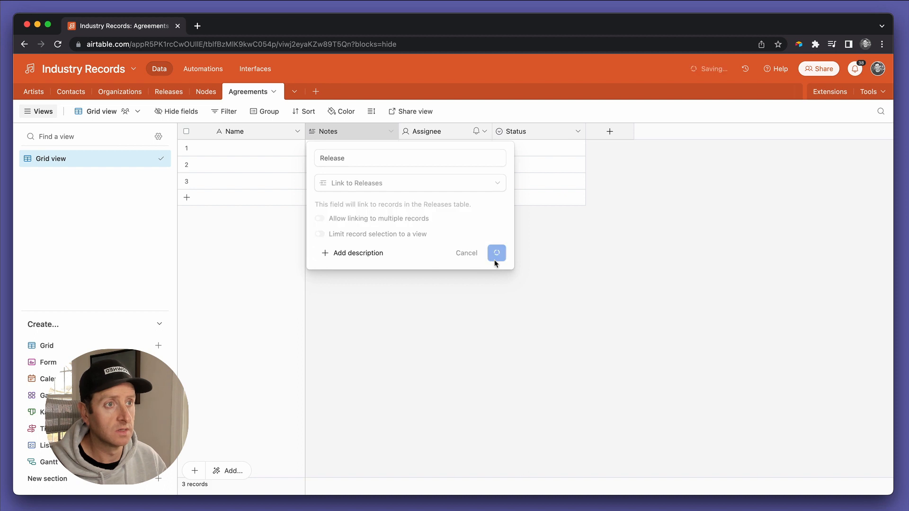
Rename the Assignee field as "Attachment" and change its type to Attachment
double_click(438, 135)
text(Attachment)
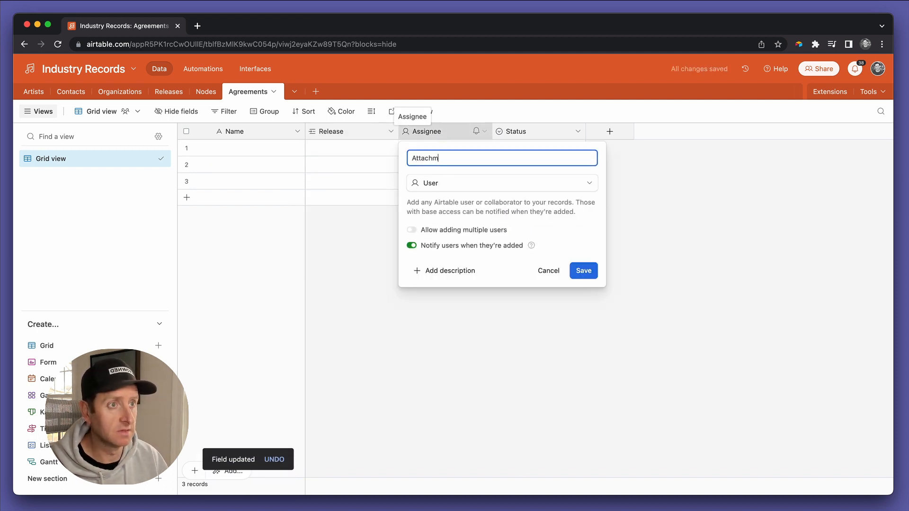
click(441, 180)
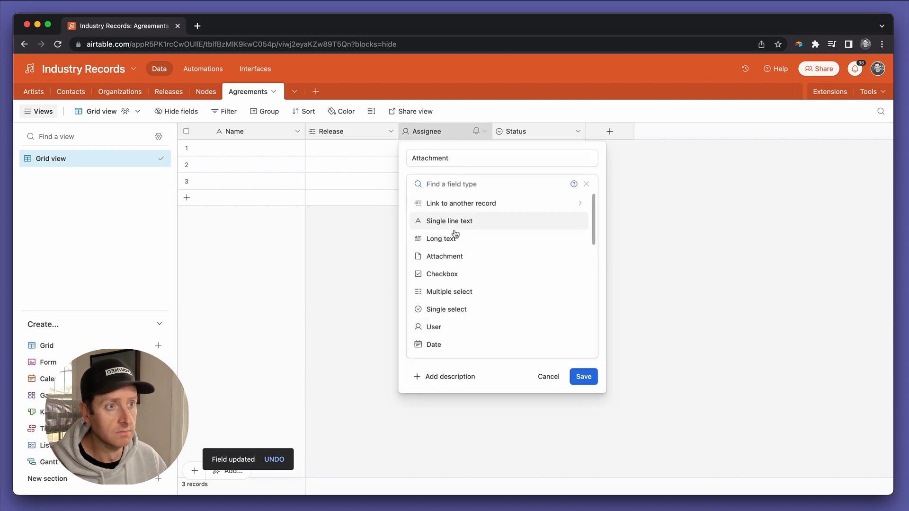
click(455, 257)
click(583, 239)
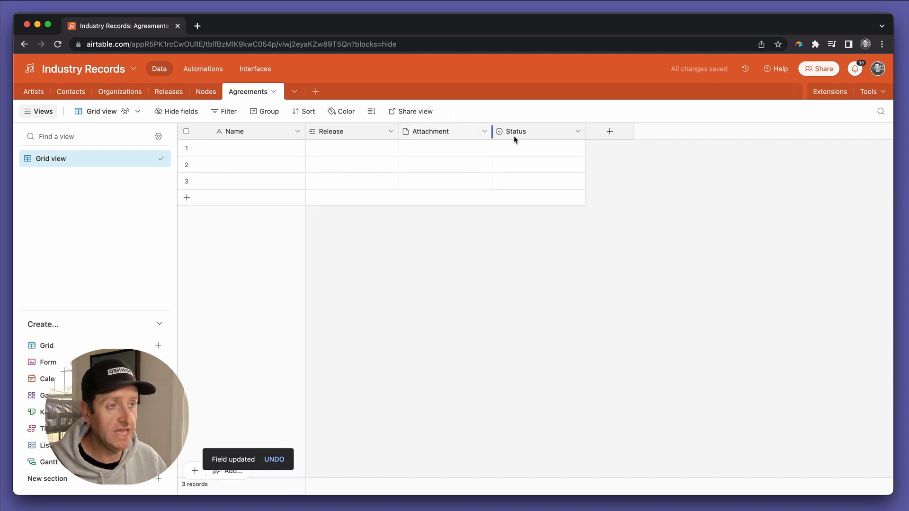
Rename the Status field as "Type" and change its Todo option to "Director"
double_click(544, 139)
text(T)
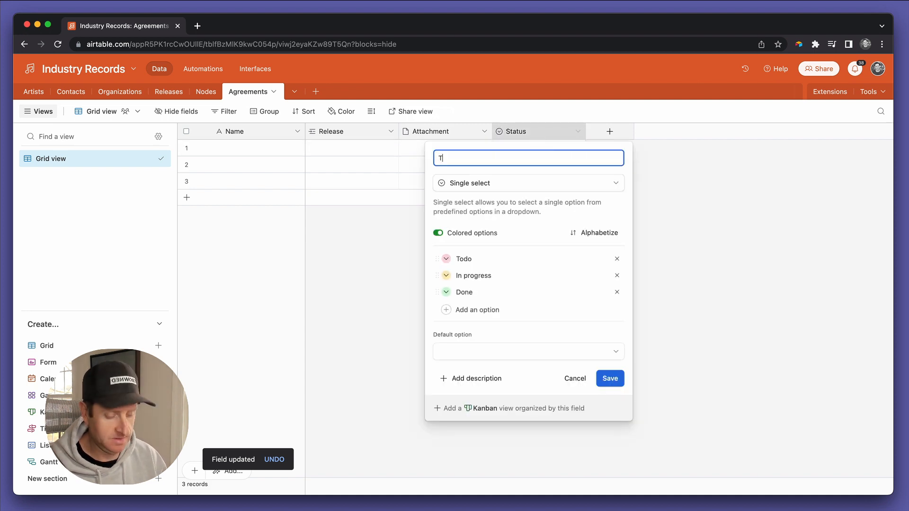
text(ype)
click(468, 256)
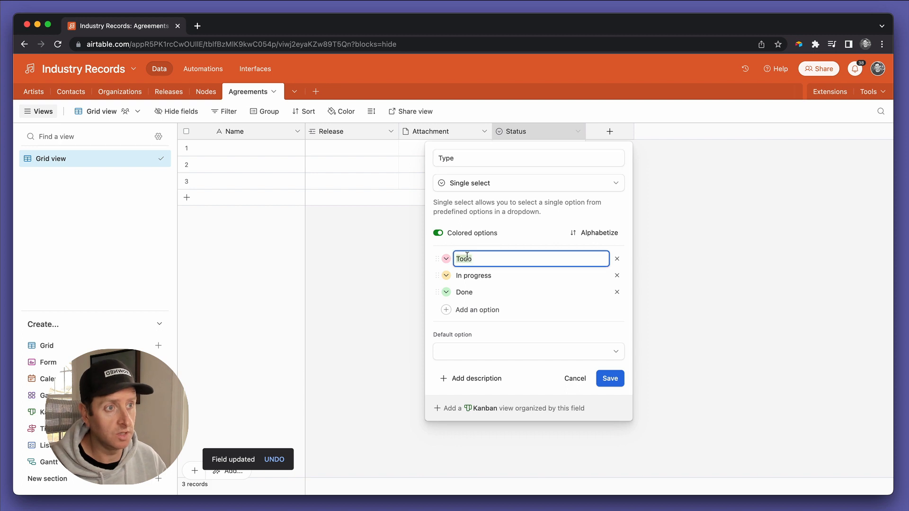
text(Direc)
key(BackSpace)
key(BackSpace)
key(BackSpace)
text(r)
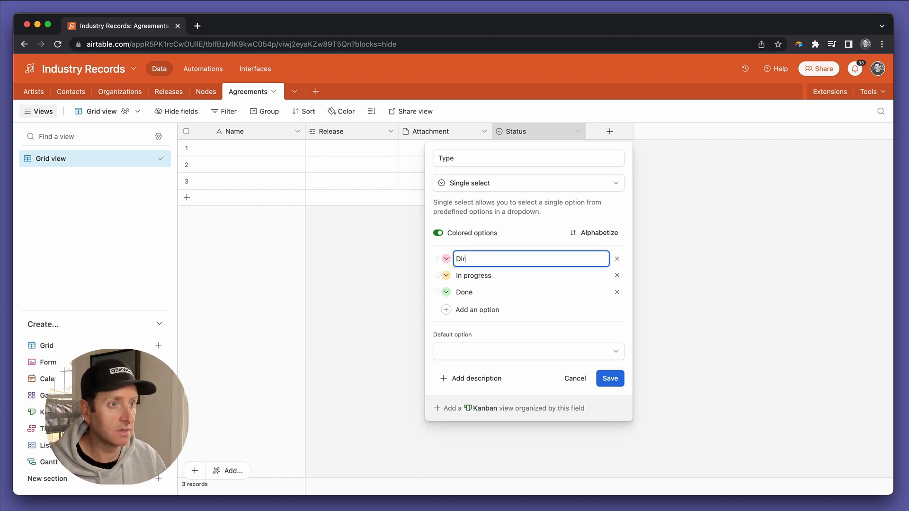
text(ecotr)
key(BackSpace)
key(BackSpace)
key(BackSpace)
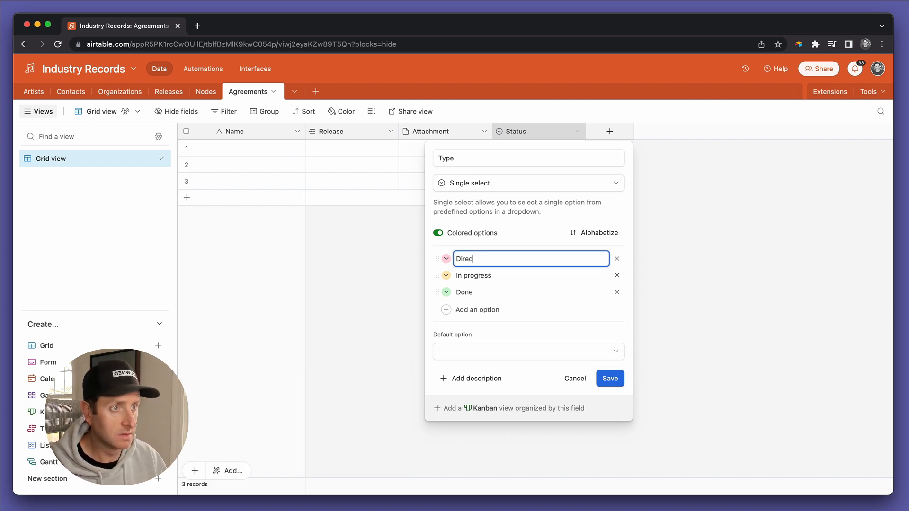
text(tor)
Change the In progress option to "Producer" and the Done option to "Side artist", then save the Type field
click(492, 275)
drag(492, 276, 467, 279)
key(super+a)
text(oducer)
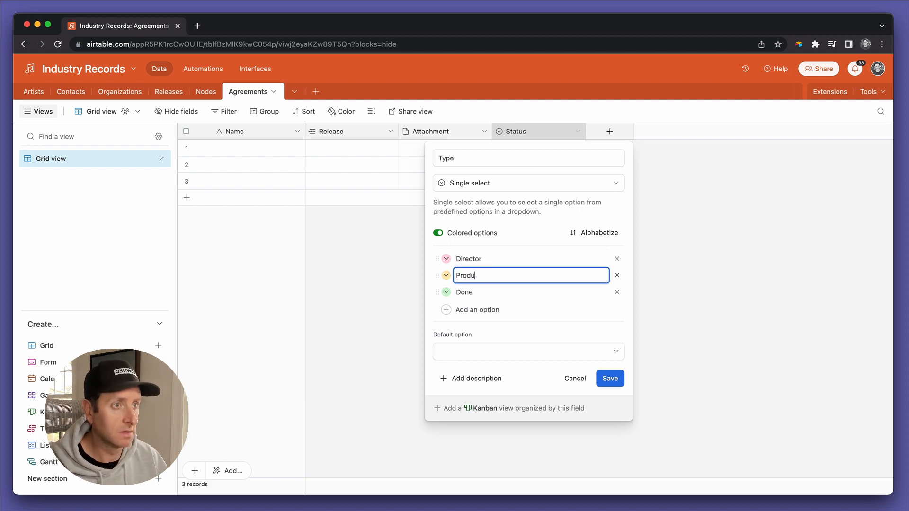
click(479, 292)
double_click(479, 293)
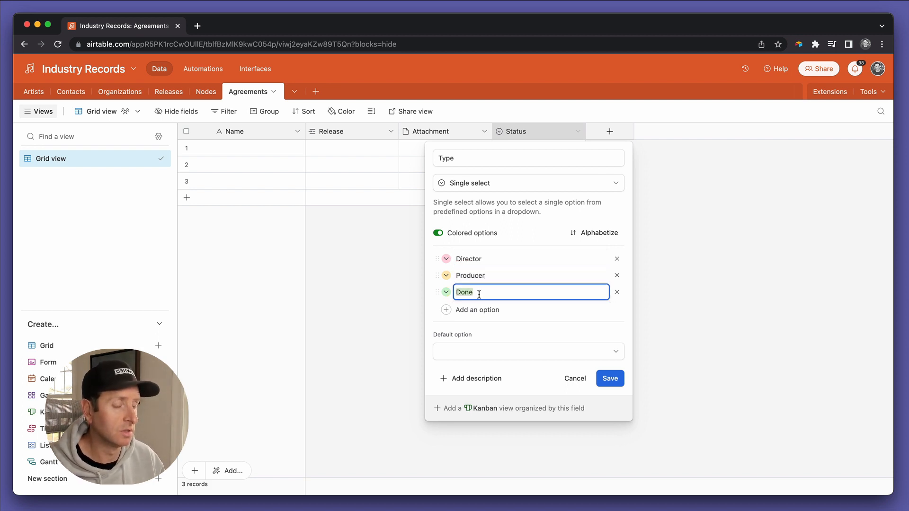
text(Side artist)
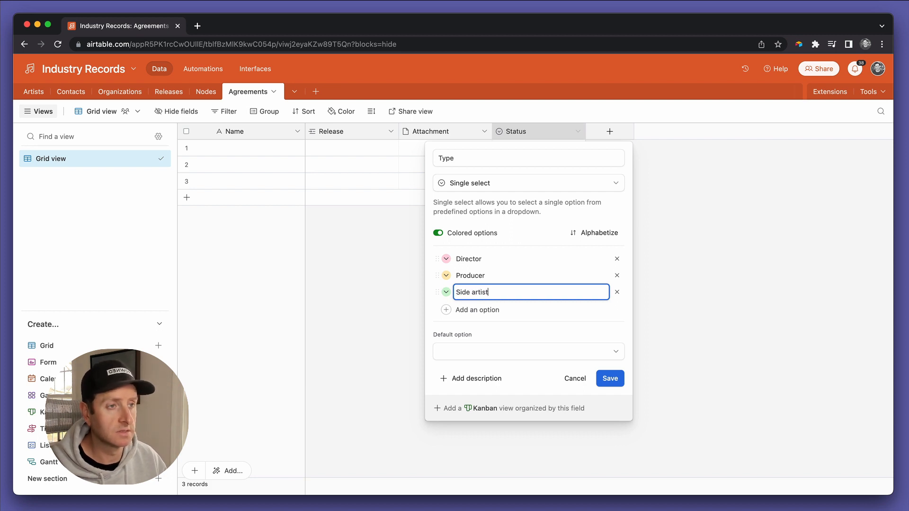
click(604, 381)
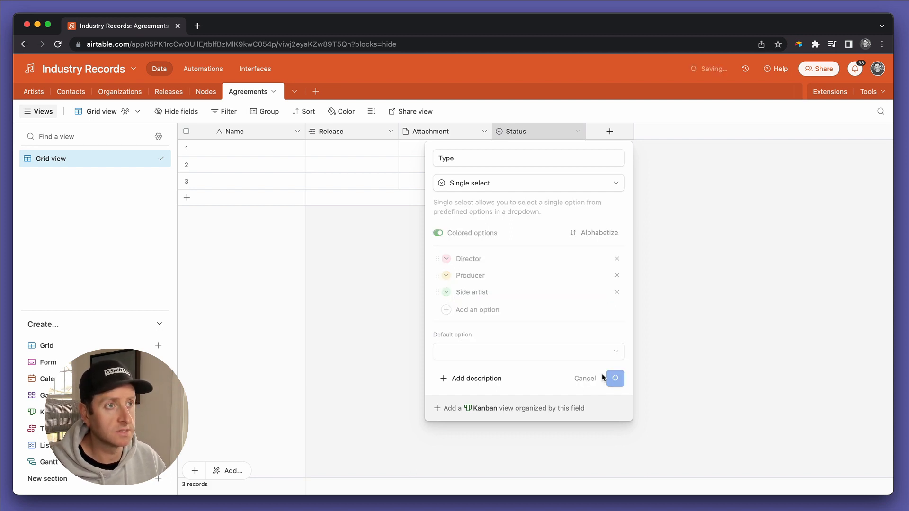
Link the first agreement record to the release "The Rolling Stones - Gimme Shelter"
click(349, 152)
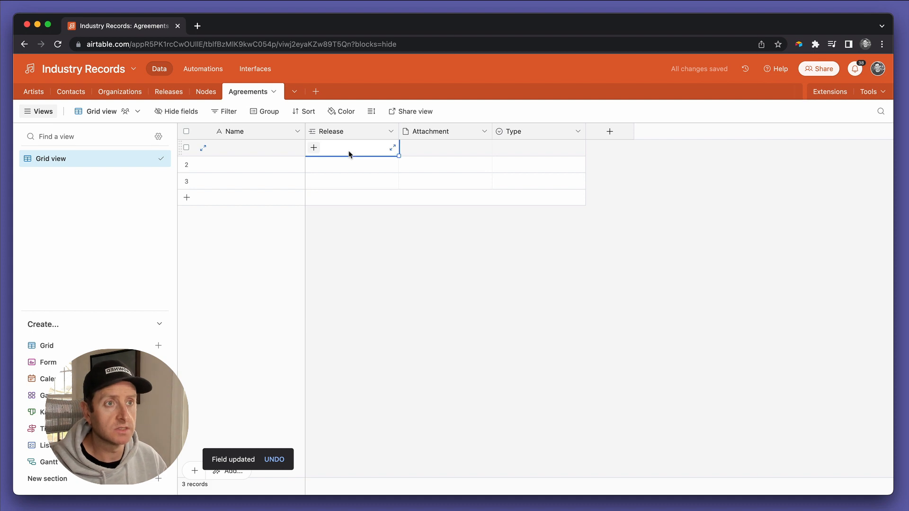
text(gmii)
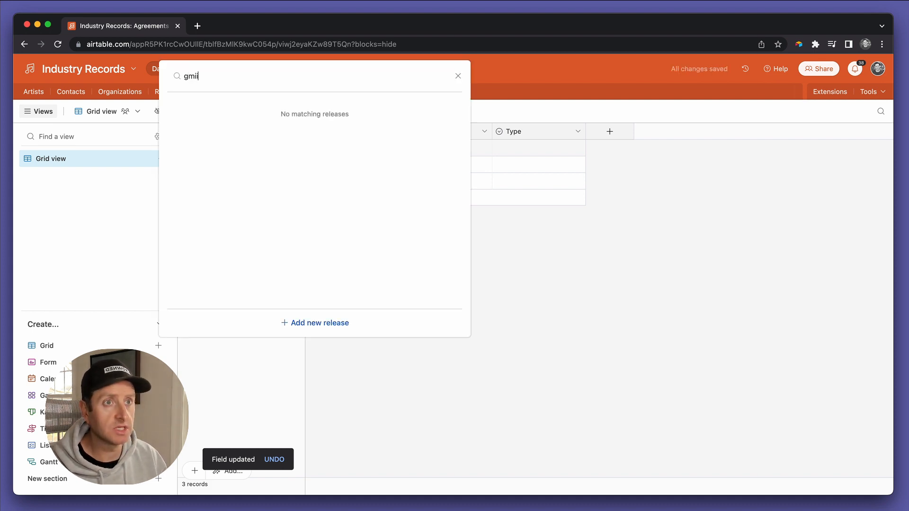
key(BackSpace)
text(imi)
key(BackSpace)
text(m)
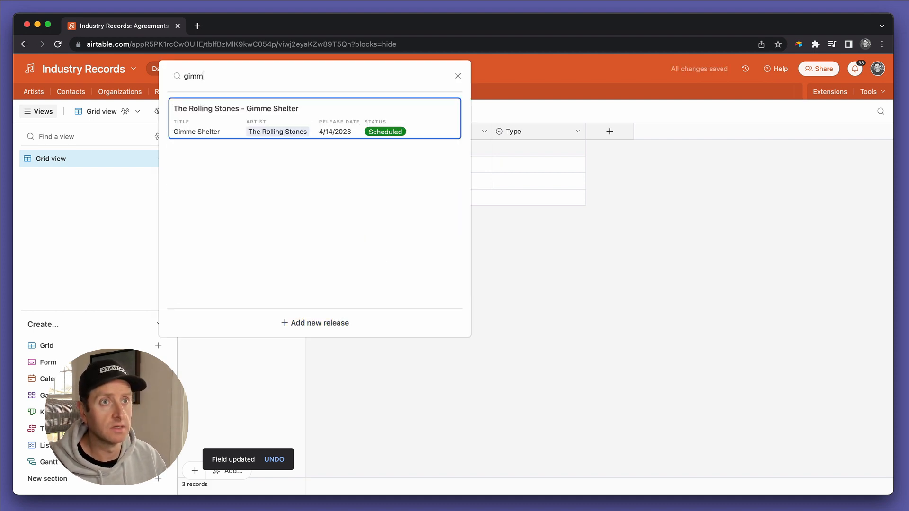
key(Return)
key(Tab)
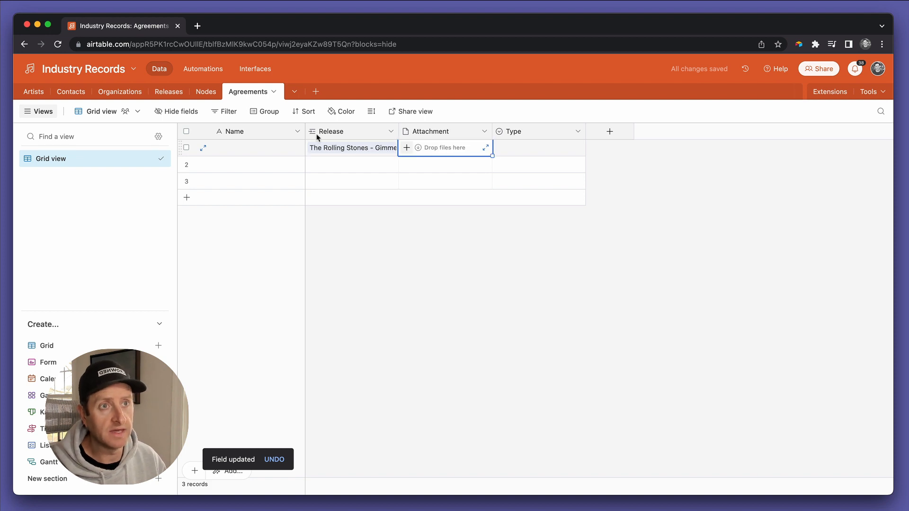
Copy the Gimme Shelter director agreement file from Releases into the first agreement's Attachment and set its Type to Producer
click(202, 97)
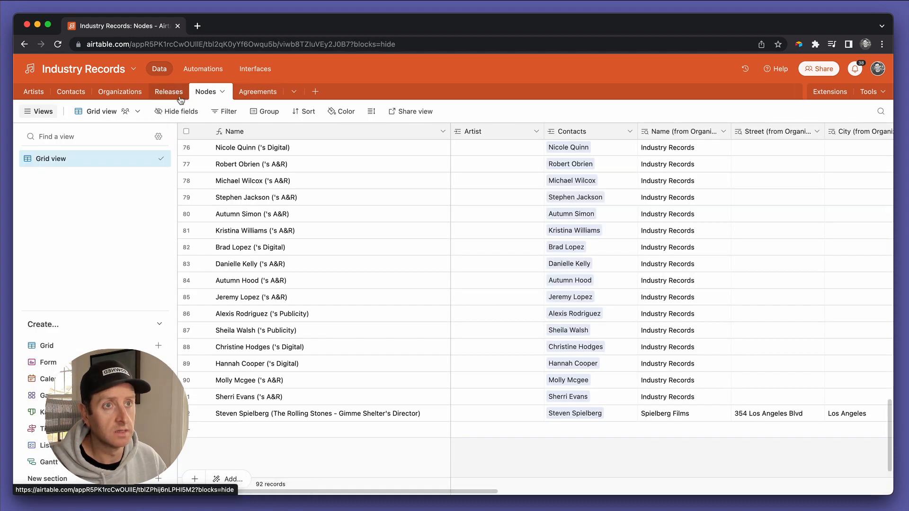
click(180, 97)
click(511, 148)
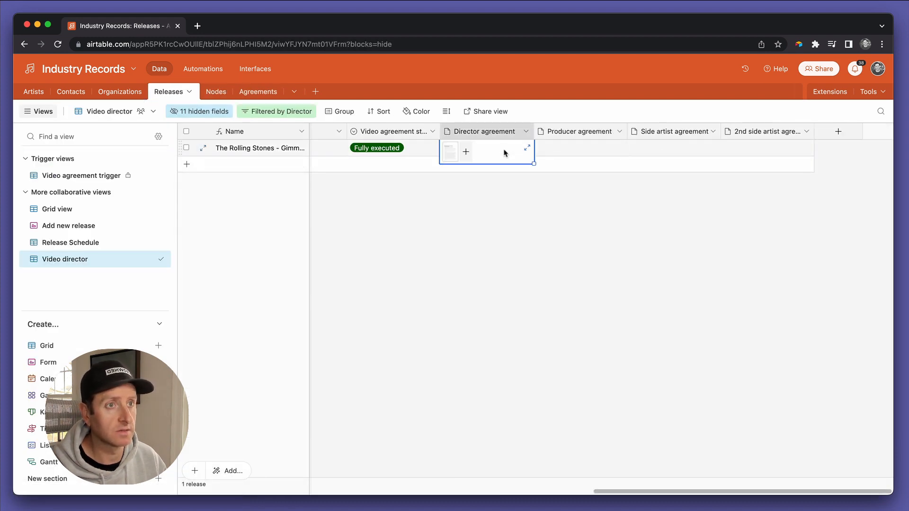
key(cmd+c)
click(258, 92)
click(462, 150)
key(cmd+v)
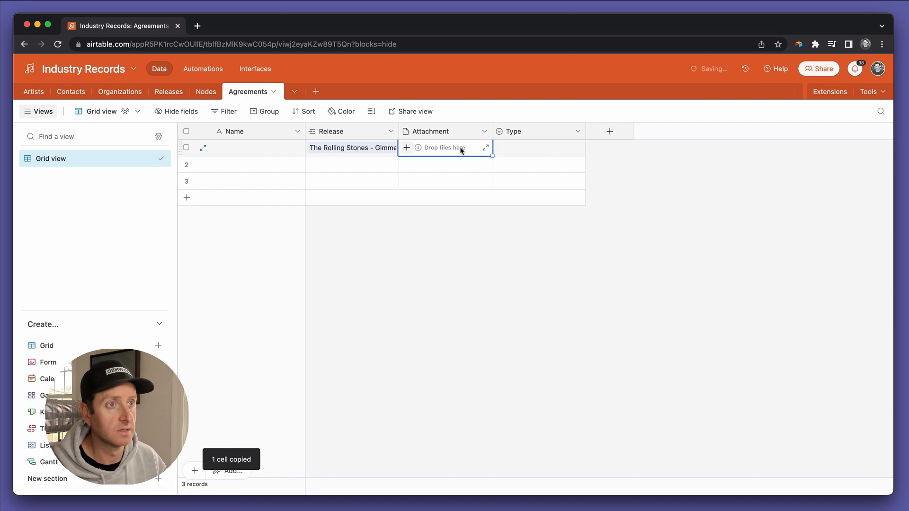
double_click(519, 147)
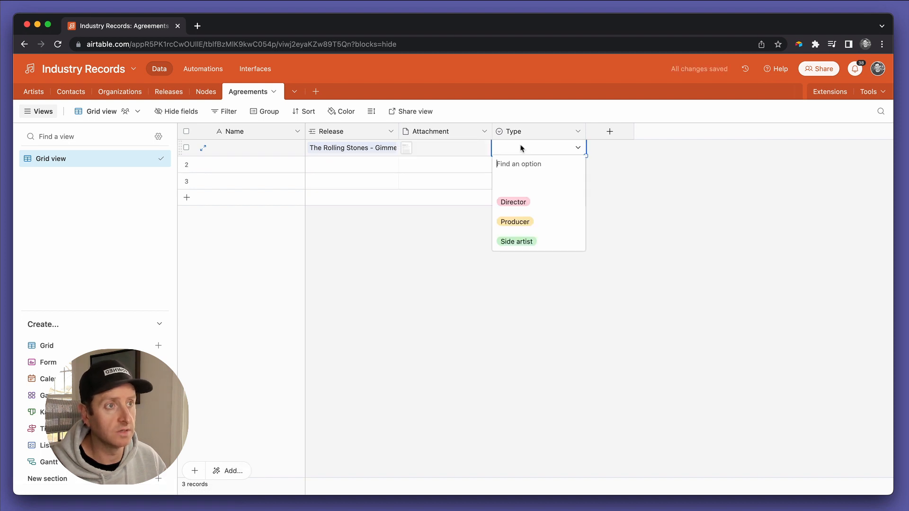
click(514, 219)
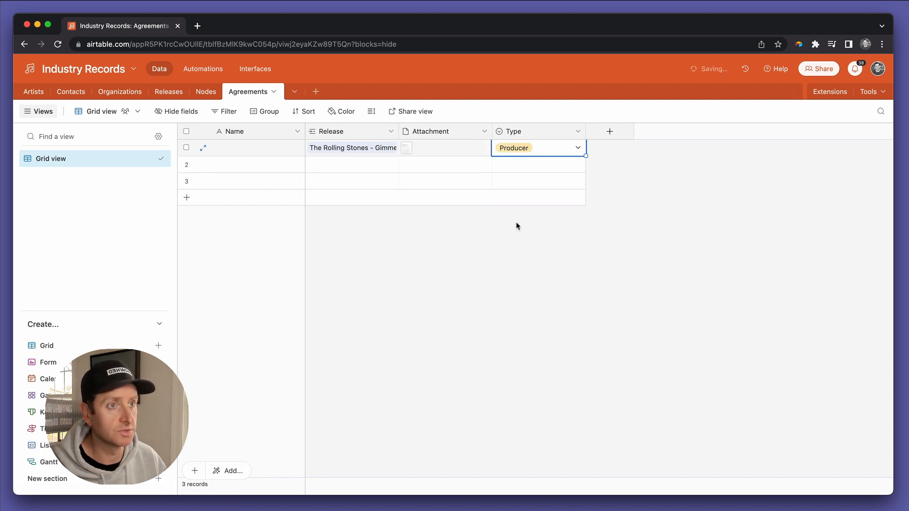
Copy the first agreement's release link into the second agreement record
click(375, 170)
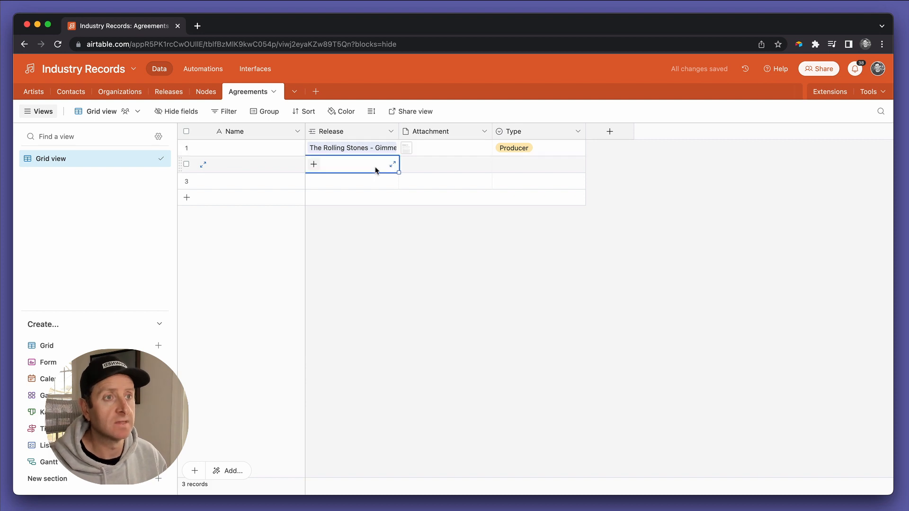
key(Up)
key(super+c)
key(Down)
key(super+v)
key(Right)
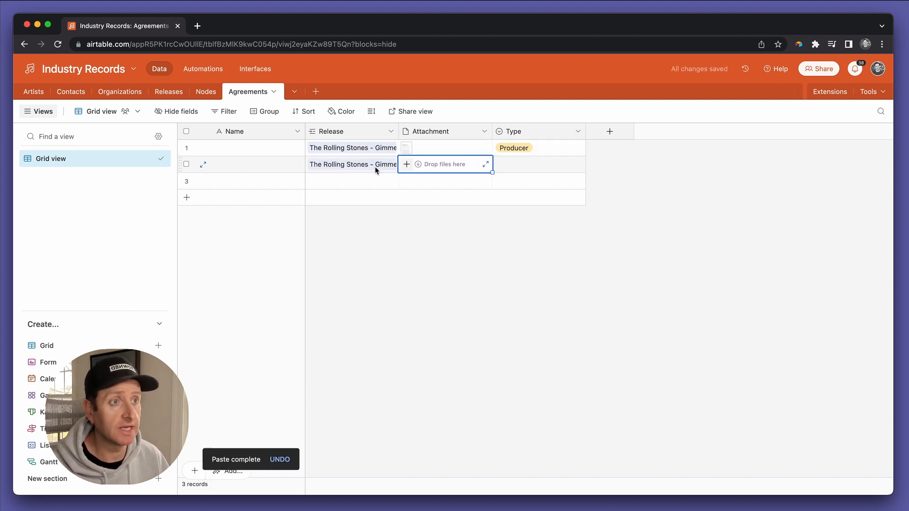
Set the second agreement's Type to Side artist
key(Right)
key(Return)
key(Down)
key(Down)
key(Down)
key(Down)
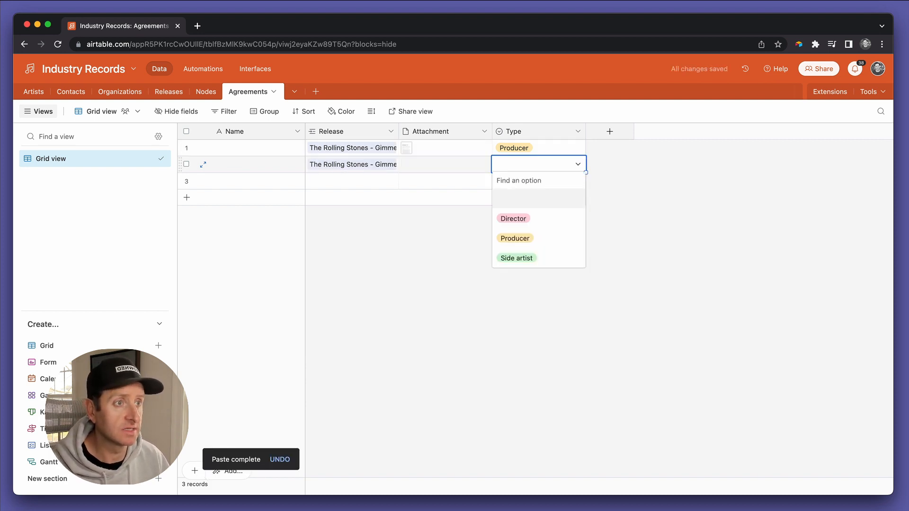
key(Return)
Copy the second agreement's release link into the third agreement record
key(Left)
key(Left)
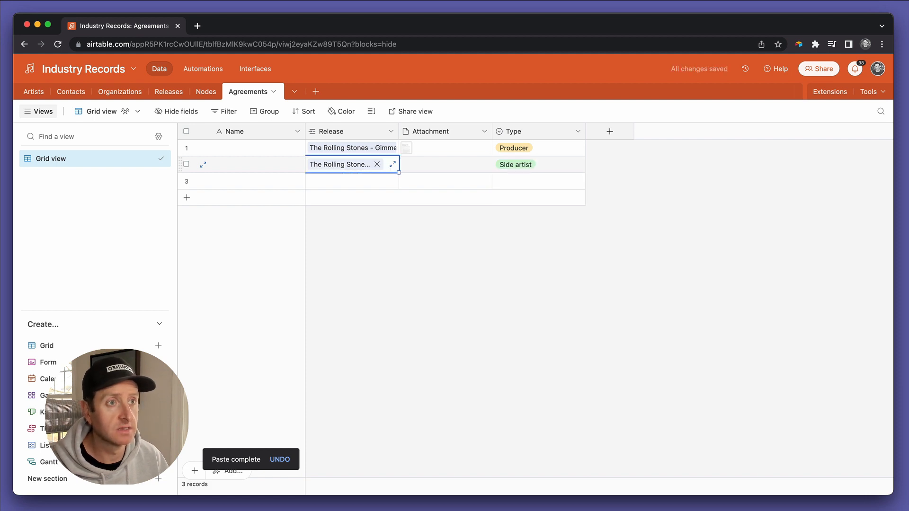
key(super+c)
key(Down)
key(super+v)
Set the third agreement's Type to Producer
key(Right)
key(Right)
key(Return)
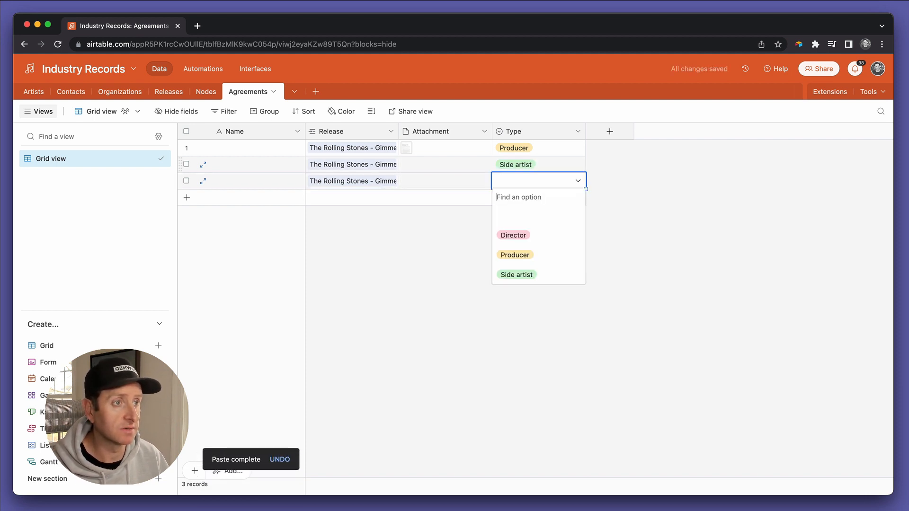
key(Down)
key(Down)
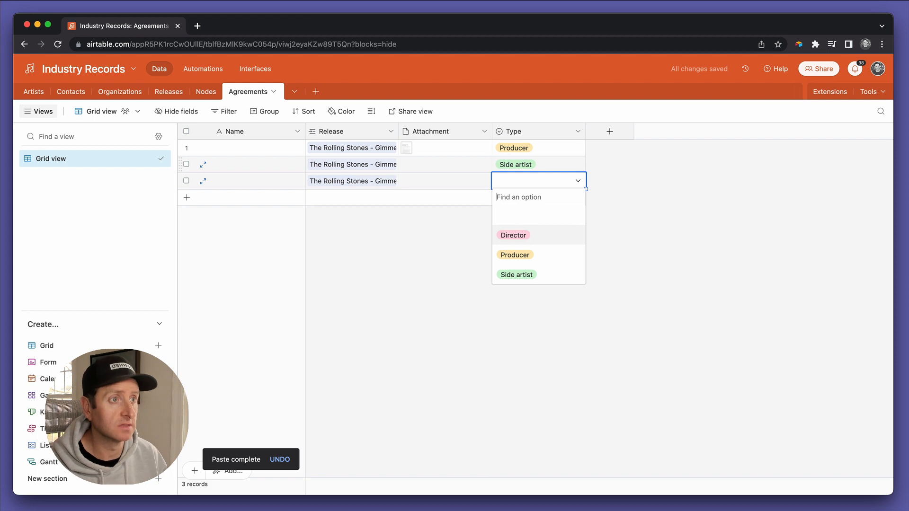
key(Return)
key(Return)
key(Down)
key(Return)
Change the first agreement's Type to Director
key(Up)
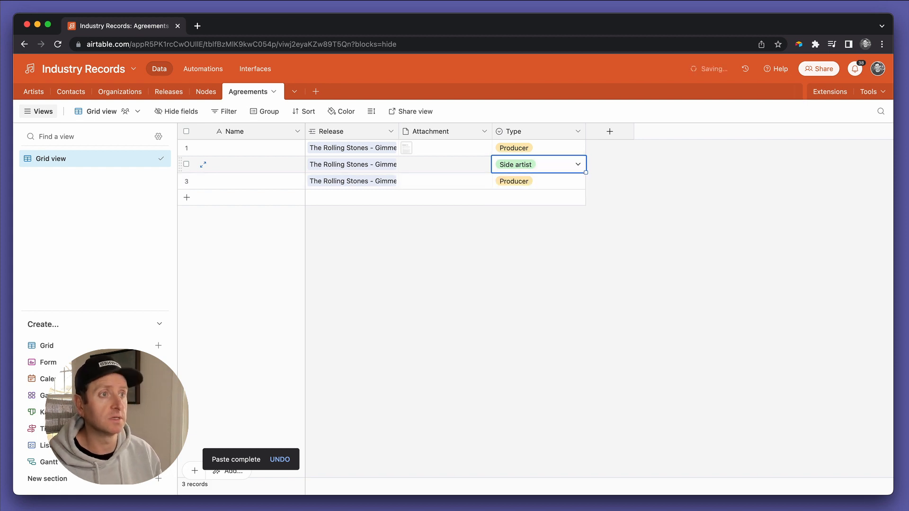
key(Up)
key(Return)
key(Down)
key(Up)
key(Up)
key(Return)
key(Down)
key(Down)
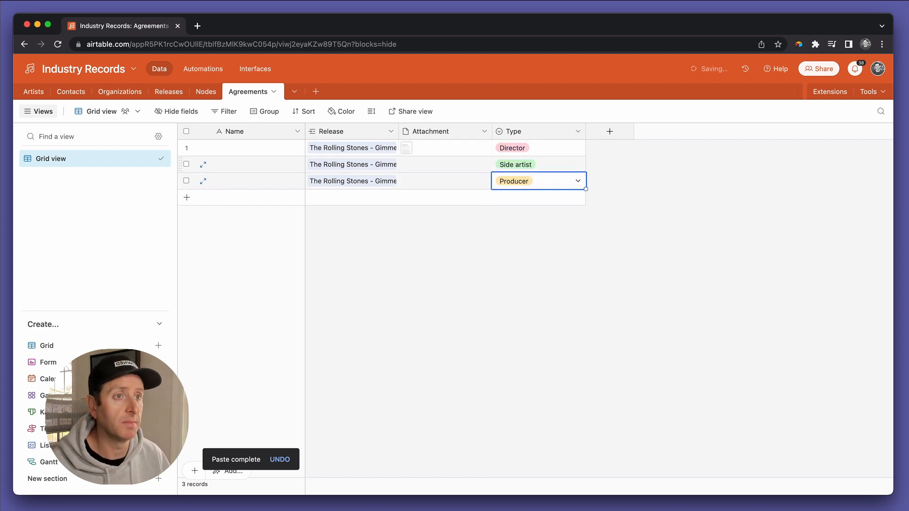
Widen the Release column so the full release names fit
key(Left)
key(Left)
key(Up)
key(Right)
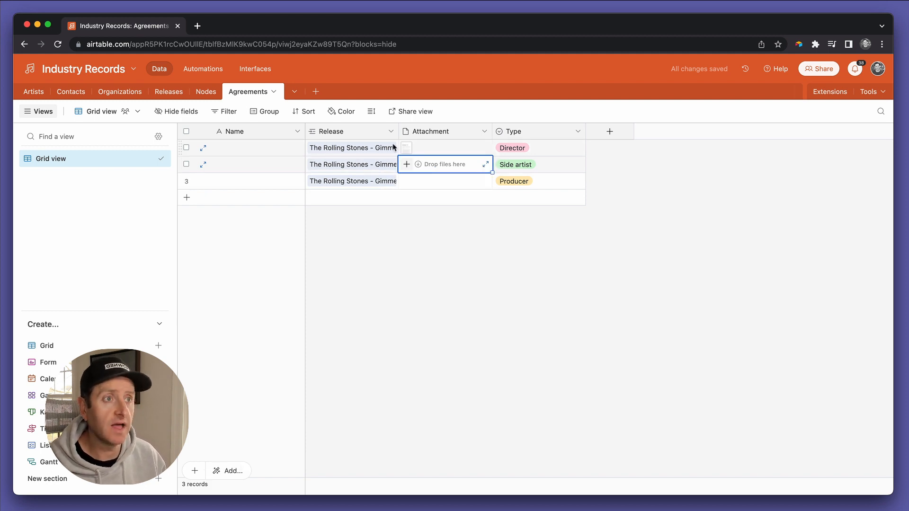
drag(398, 131, 448, 140)
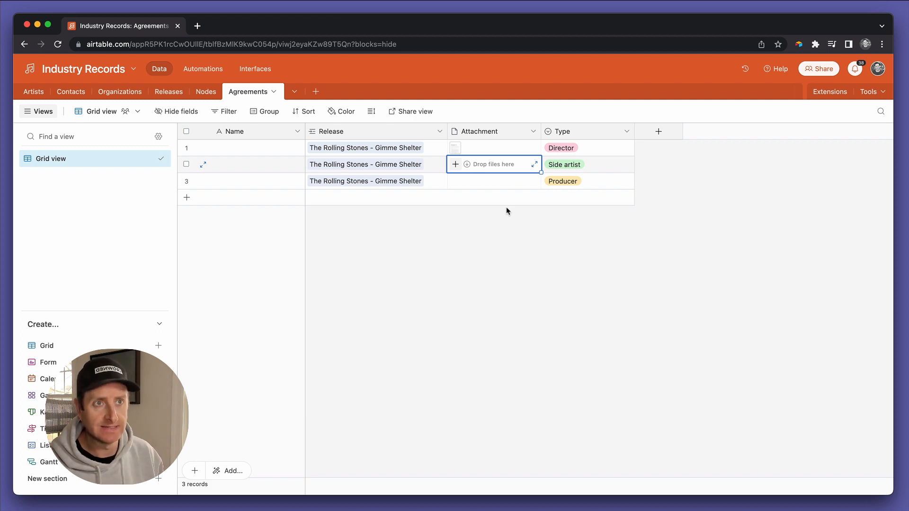
click(647, 192)
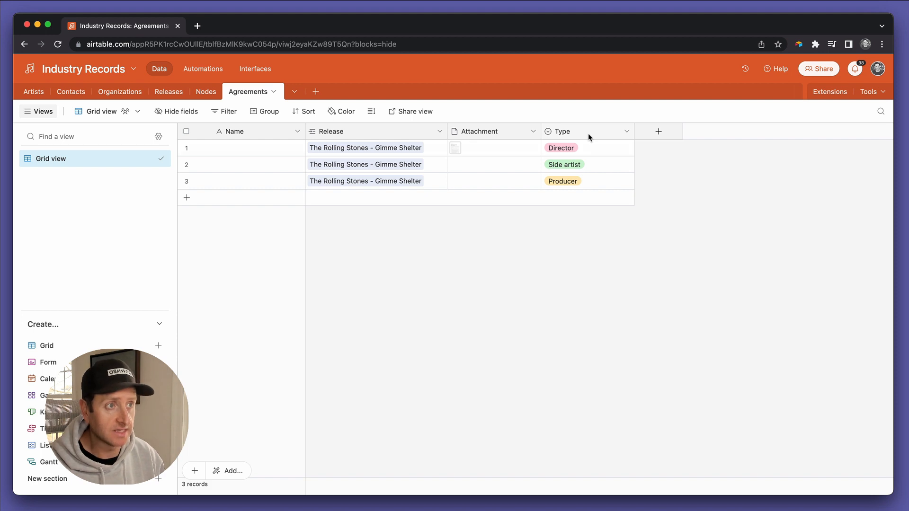
Create a linked record field named "Contacts" pointing to the Contacts table, with linking to multiple records turned off
click(653, 138)
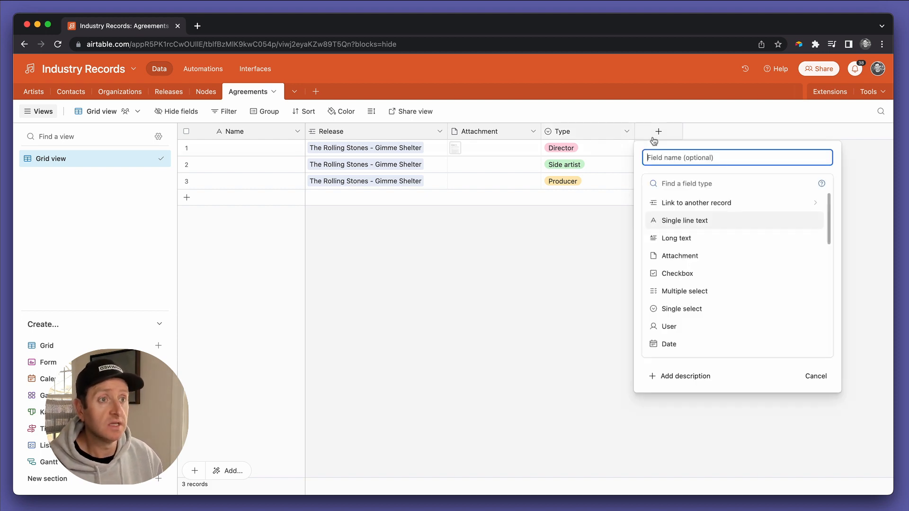
text(A)
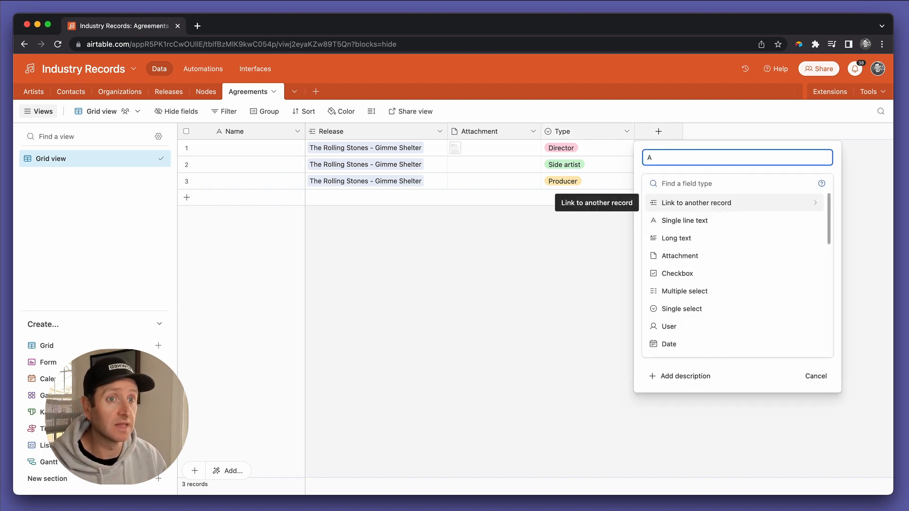
text(r)
key(BackSpace)
key(BackSpace)
text(Contacts)
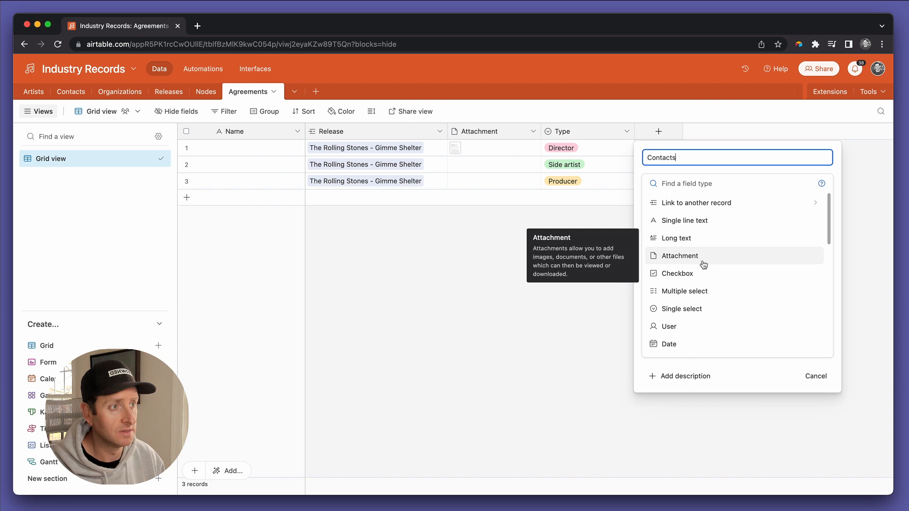
scroll(697, 348, down, 5)
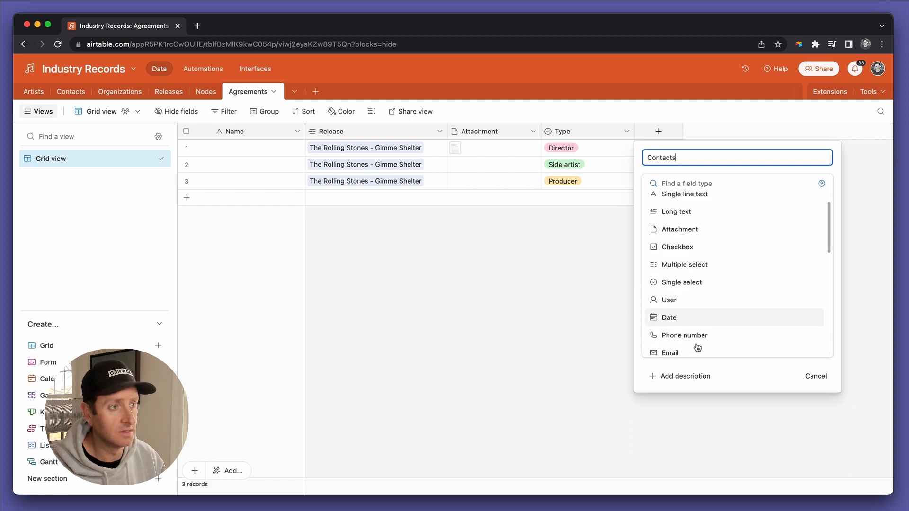
scroll(697, 348, up, 5)
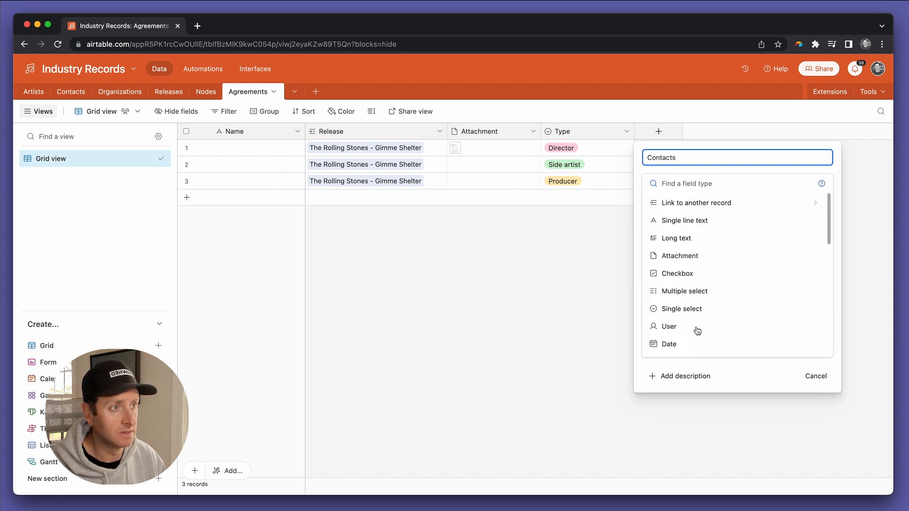
click(694, 202)
click(682, 220)
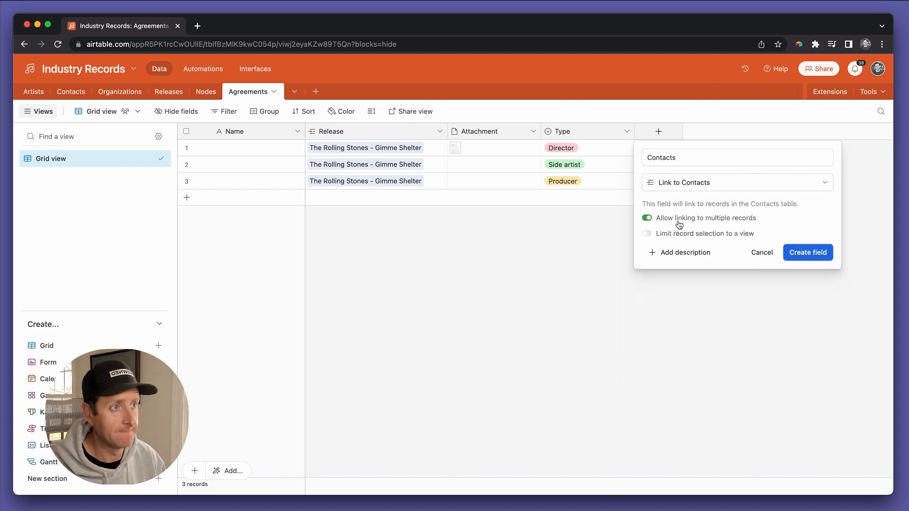
click(798, 252)
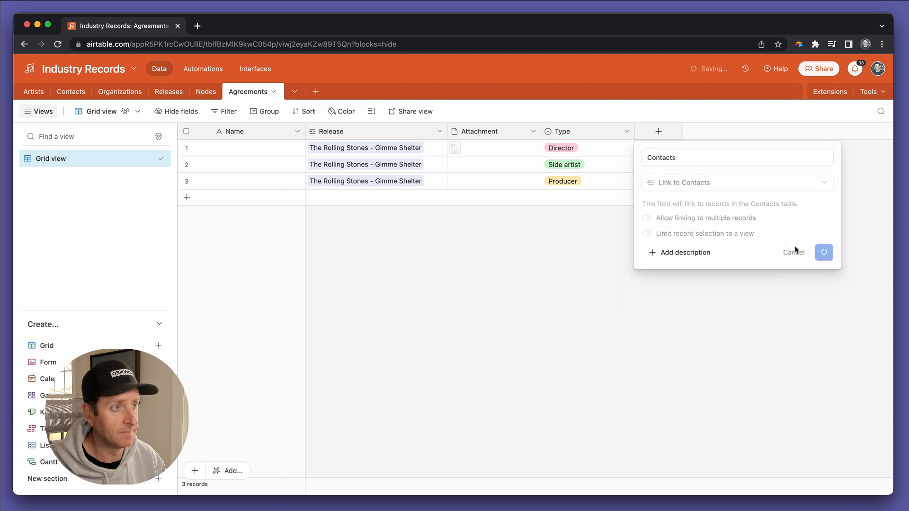
Browse the existing contacts offered for the third agreement's Contacts field, closing the list without choosing one
click(682, 185)
click(642, 180)
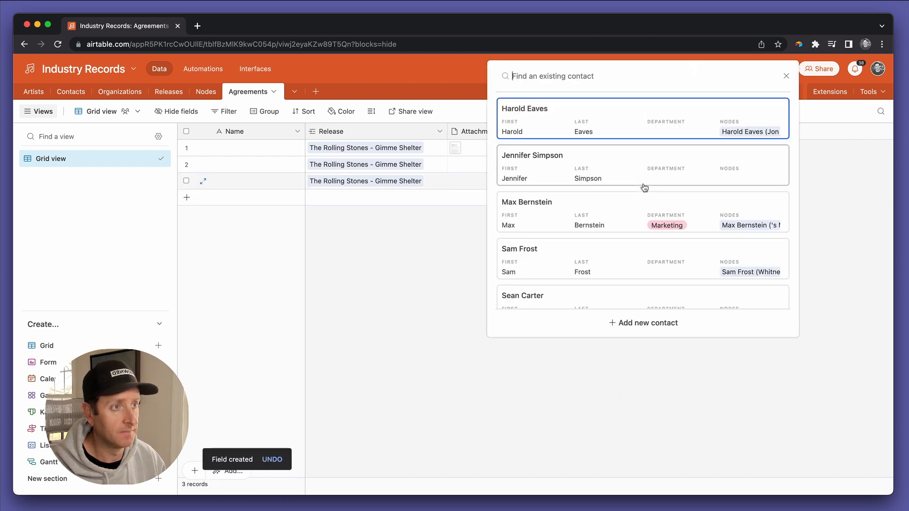
scroll(638, 278, down, 10)
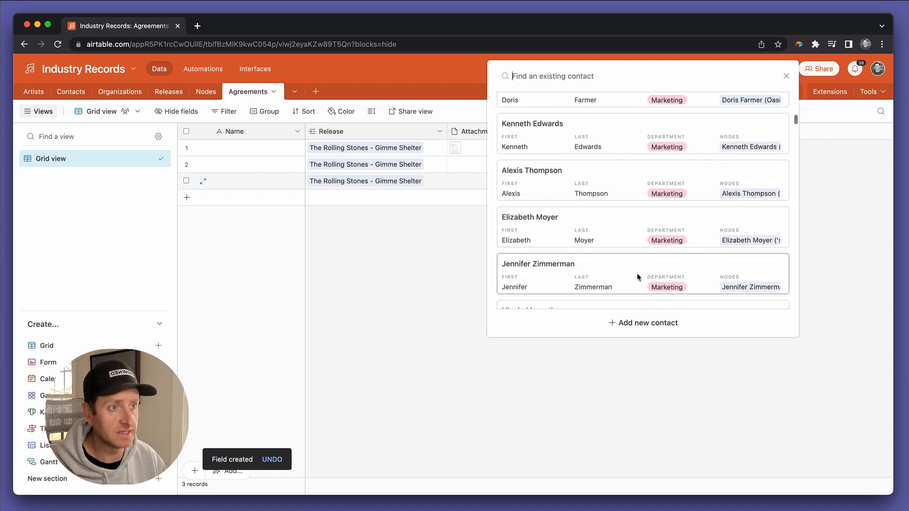
right_click(638, 276)
click(637, 276)
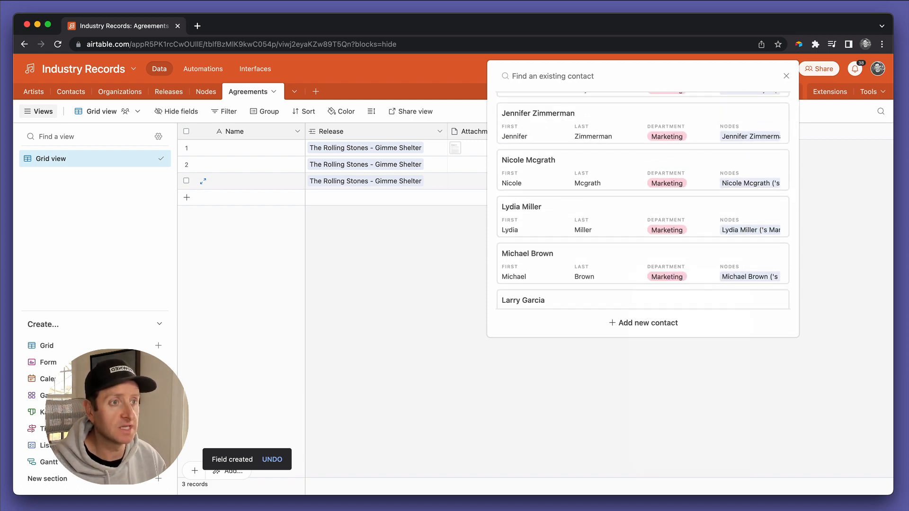
click(477, 314)
Add a new record at the end of the Contacts table and enter the contact's first and last name
click(71, 92)
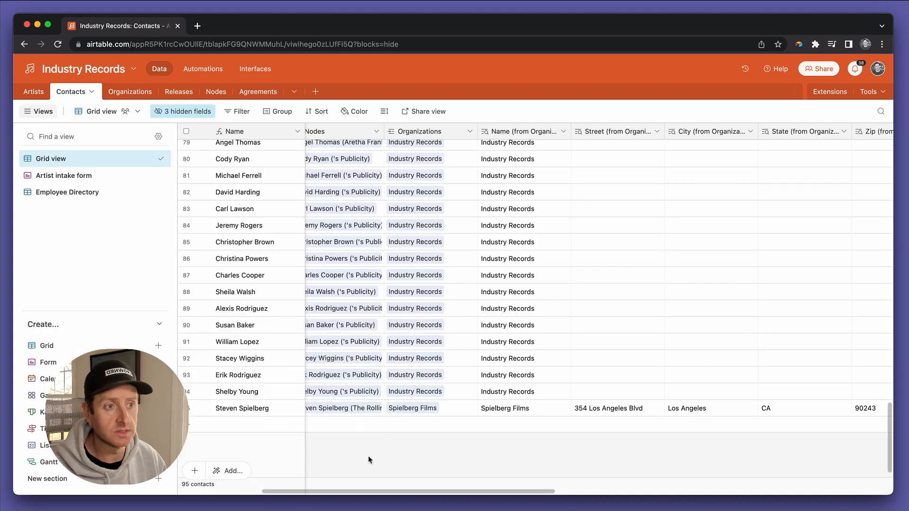
click(350, 425)
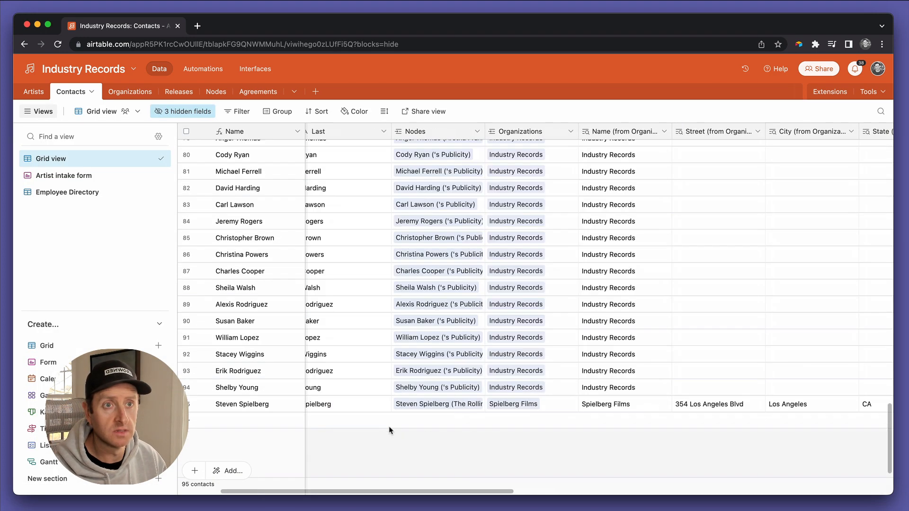
click(344, 421)
text(Sam)
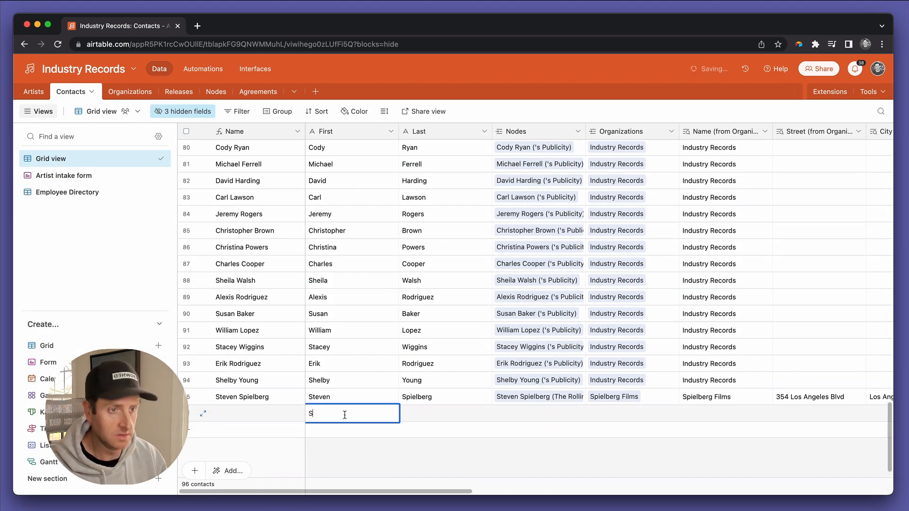
key(Tab)
text(Samuel)
key(BackSpace)
text(elson)
key(Tab)
Look across the remaining fields of the new contact's record and return to its Name field
key(Tab)
key(Tab)
key(Tab)
key(Tab)
key(Tab)
key(Tab)
key(Tab)
key(Tab)
key(Tab)
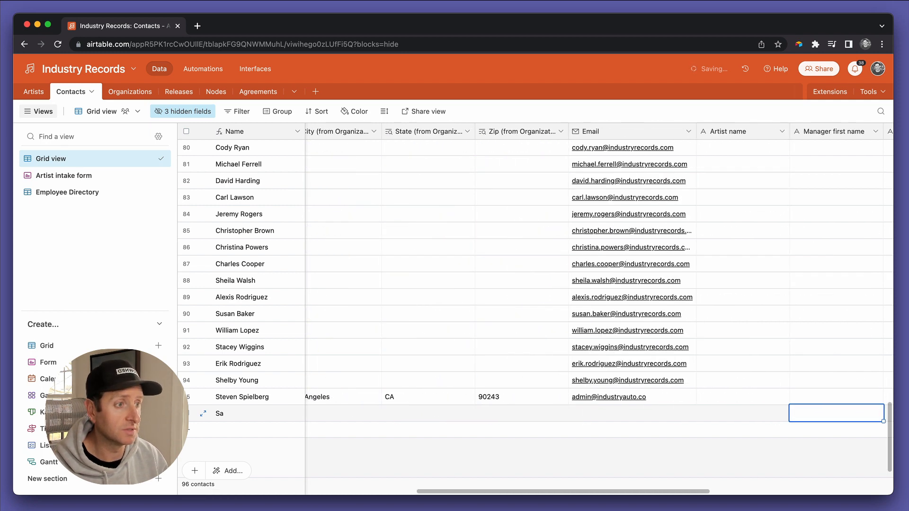
key(Right)
key(Right)
key(Right)
key(Right)
key(Left)
key(Left)
key(Left)
key(Left)
key(Left)
key(Left)
key(Left)
key(Left)
key(Left)
key(Left)
key(Left)
key(Left)
key(Left)
key(Left)
key(Left)
key(Left)
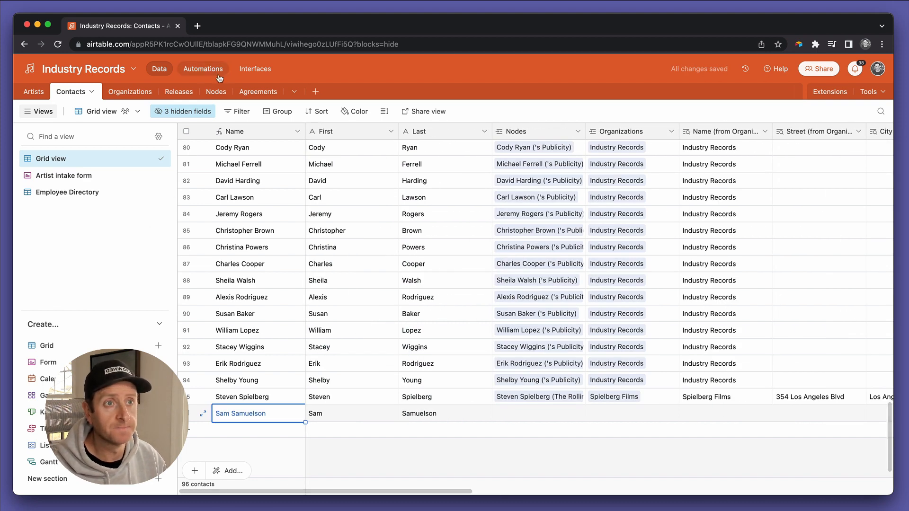
In the Agreements table, link the newly added contact to the third agreement, the Producer one
click(248, 94)
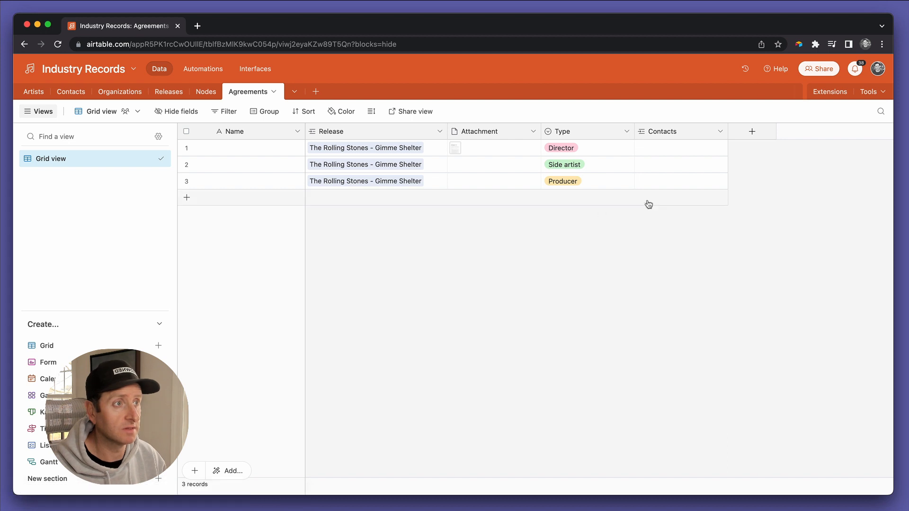
click(667, 187)
text(sam)
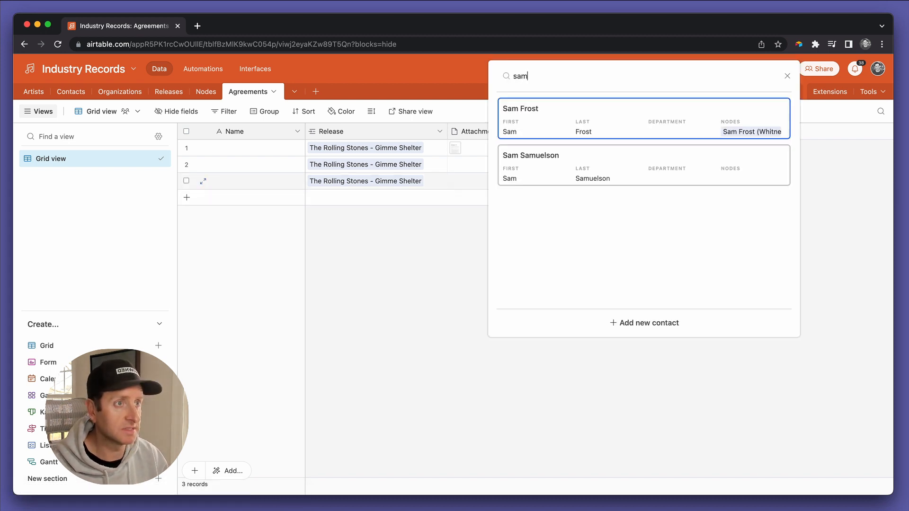
key(Down)
key(Return)
key(Up)
key(Down)
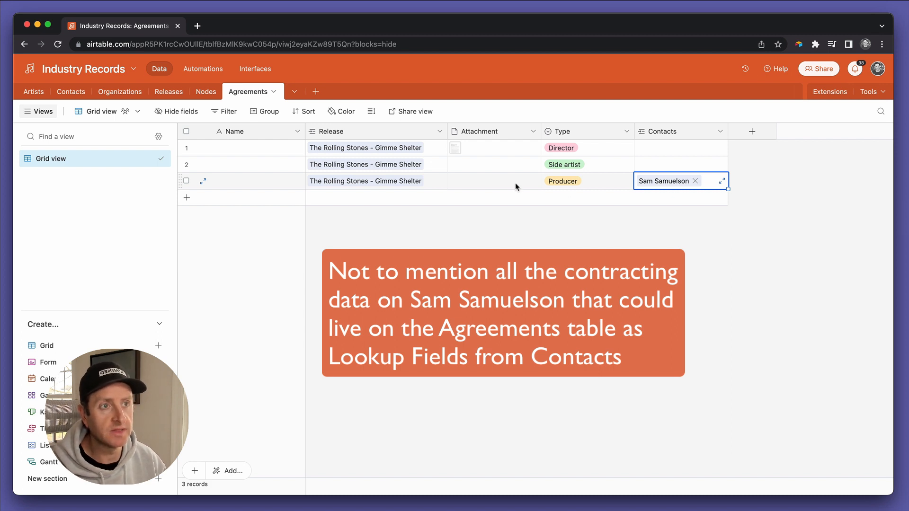
Add a fourth agreement record and link its Release field to "The Beatles - Yesterday"
click(380, 200)
click(381, 202)
click(380, 201)
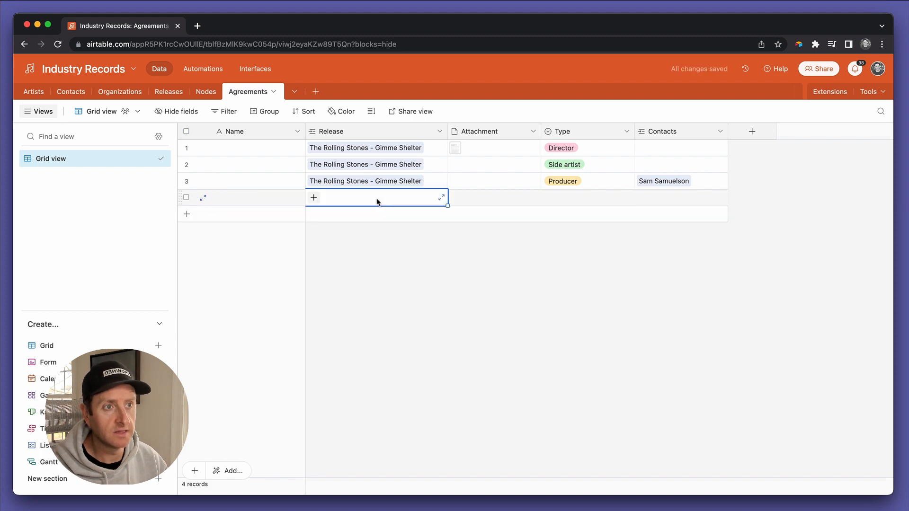
click(314, 198)
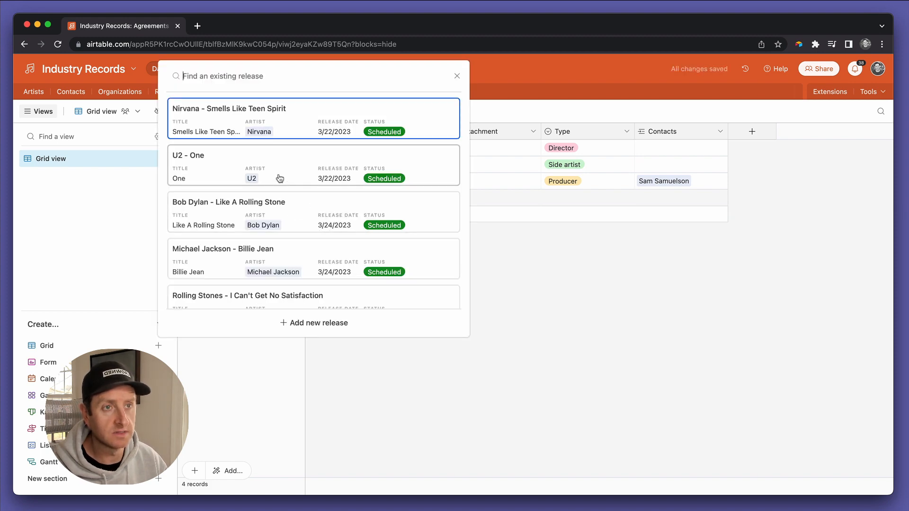
scroll(278, 235, down, 5)
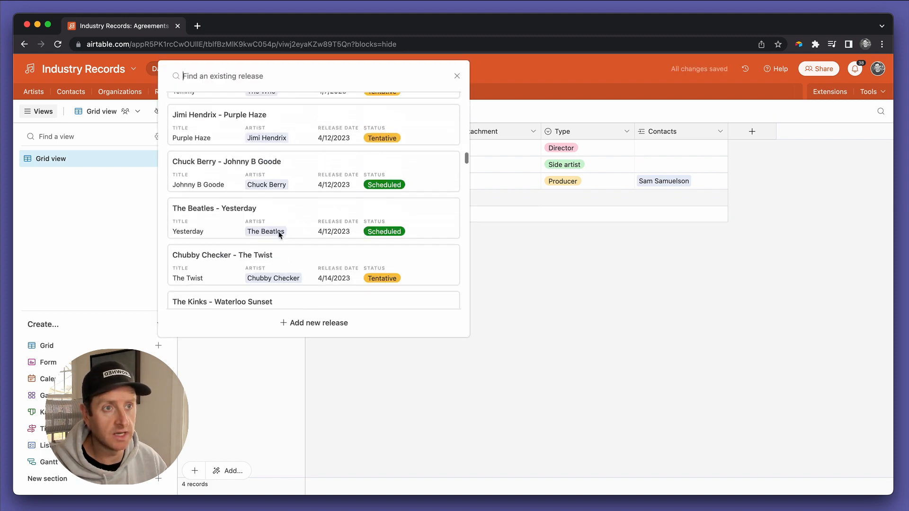
click(278, 230)
Add a fifth and sixth agreement record with the fourth record's Release value copied into both
key(super+c)
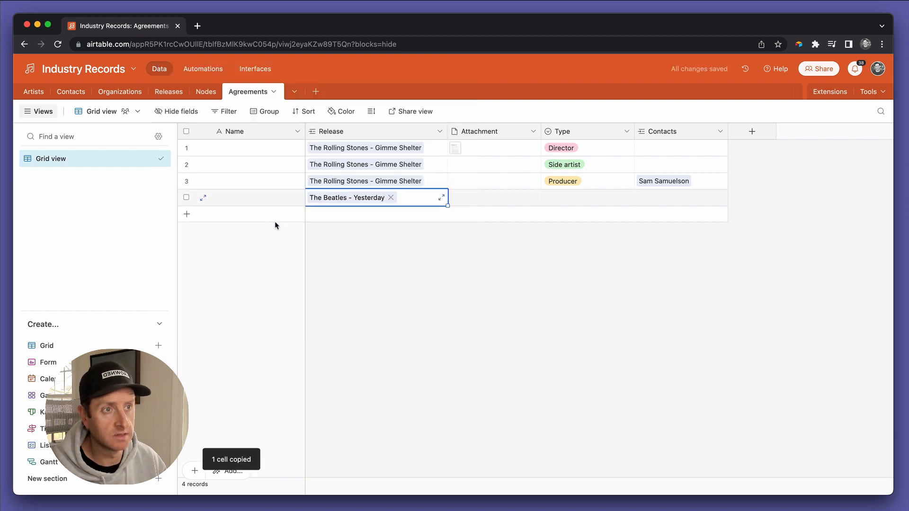
click(326, 215)
click(338, 216)
key(super+v)
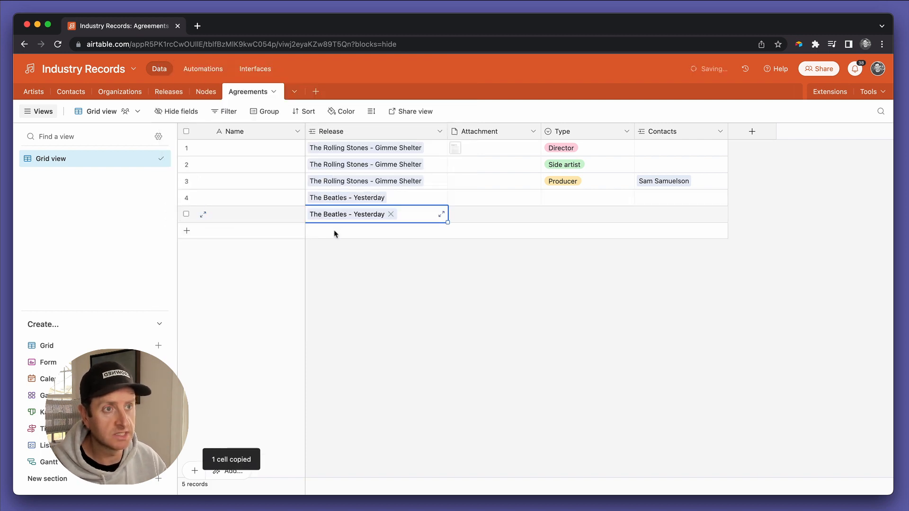
click(334, 239)
key(cmd+v)
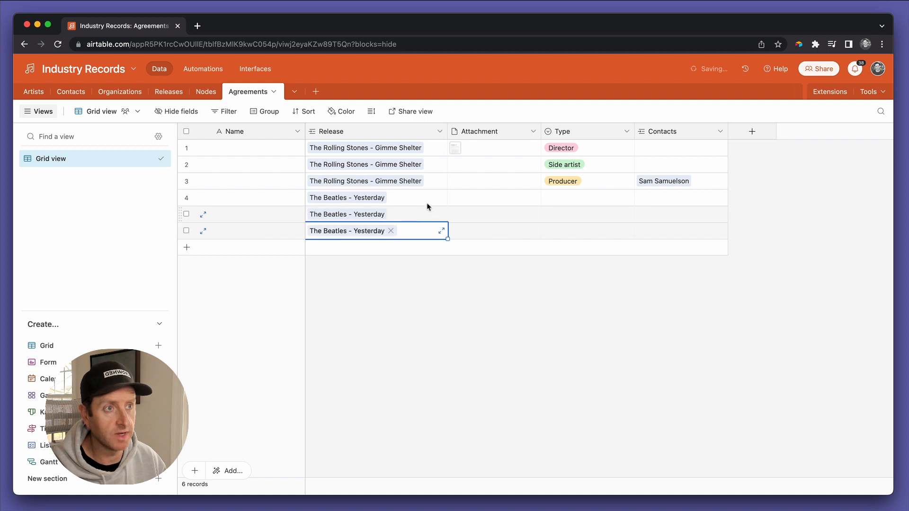
Copy the Type values Director, Side artist and Producer from the first three agreements to the three Beatles agreements
click(454, 197)
click(562, 203)
key(Up)
key(Up)
key(Up)
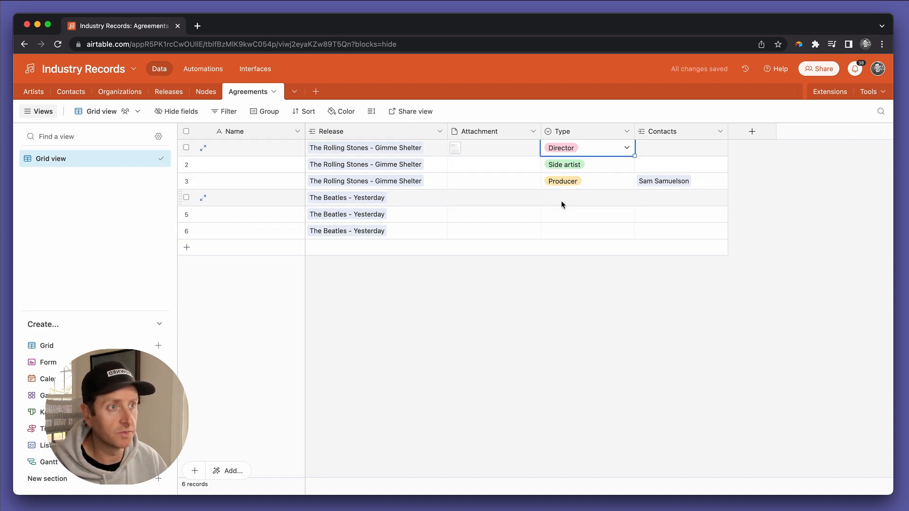
key(shift+Down)
key(shift+Down)
key(super+c)
key(Down)
key(Down)
key(Down)
key(super+v)
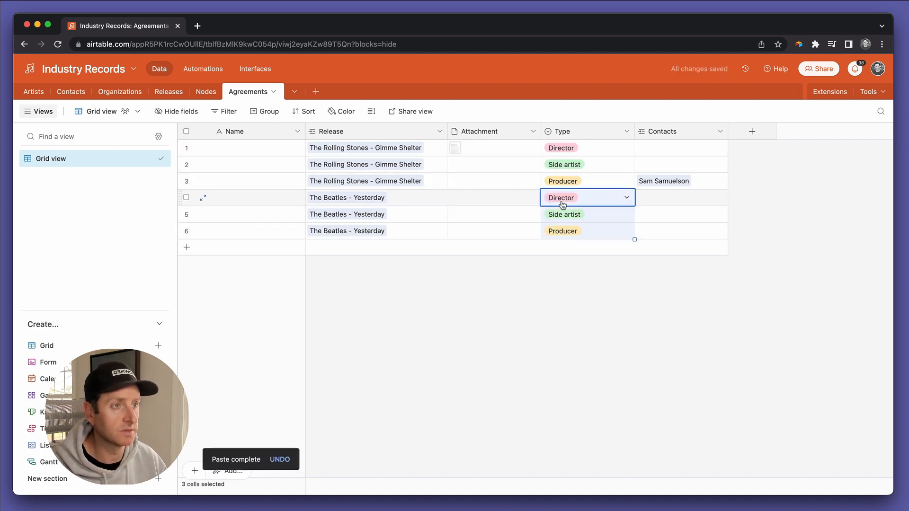
click(438, 310)
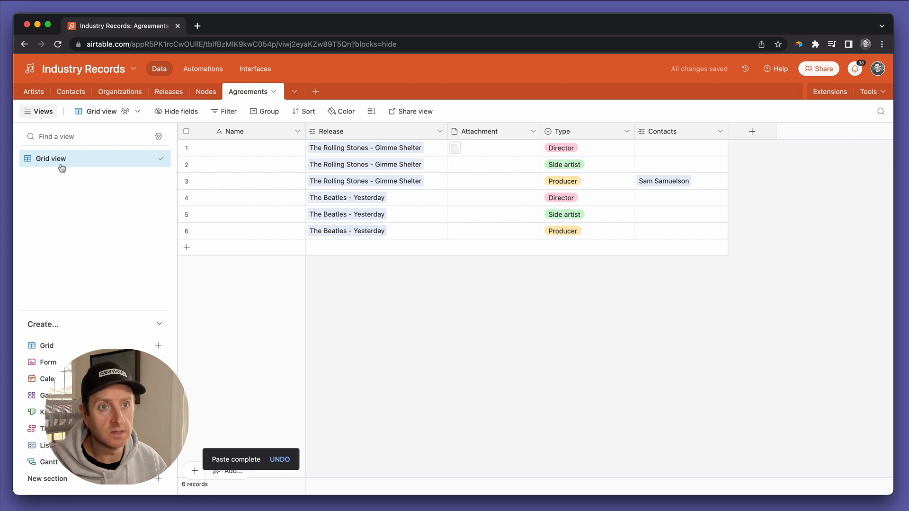
Duplicate the Agreements table's Grid view and name the copy "Gimmie Shelter"
click(158, 159)
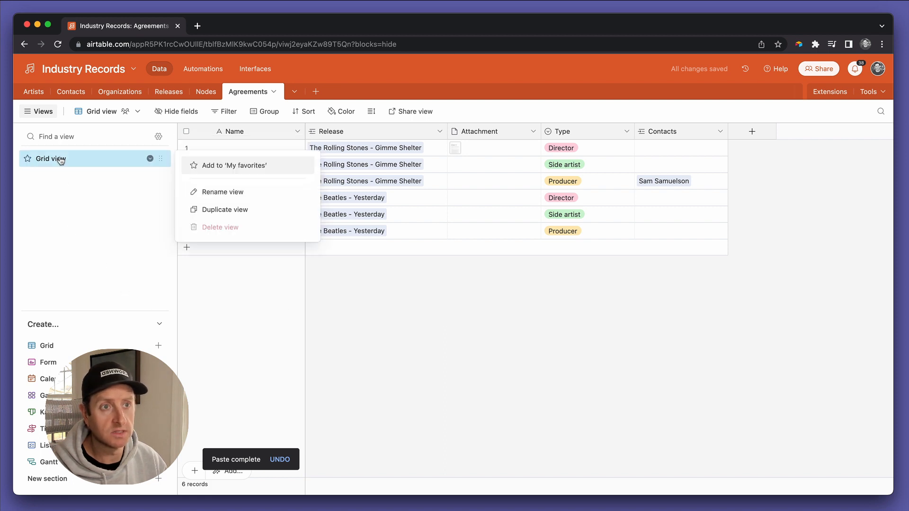
click(224, 209)
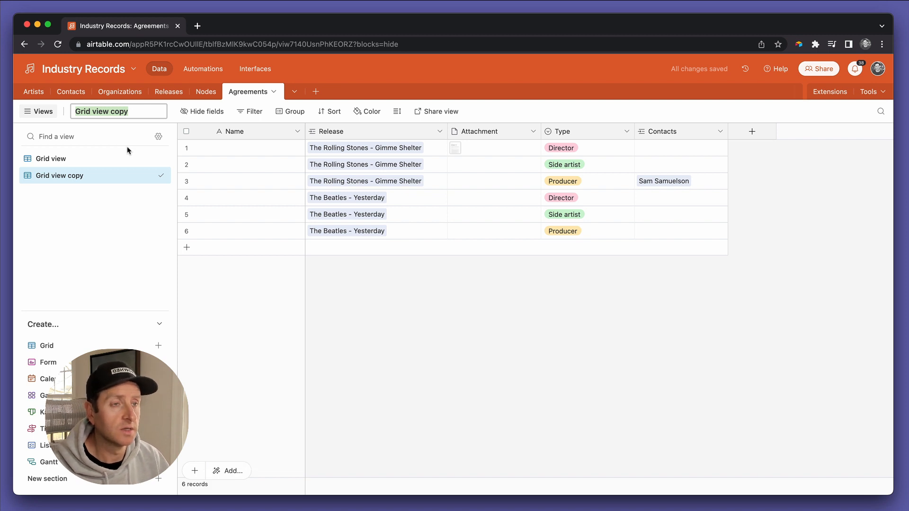
text(G)
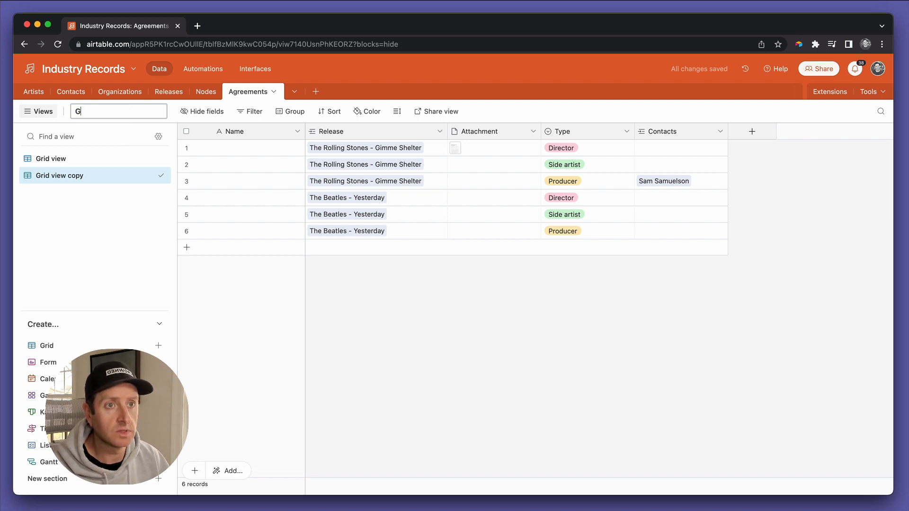
text(immie Shelter)
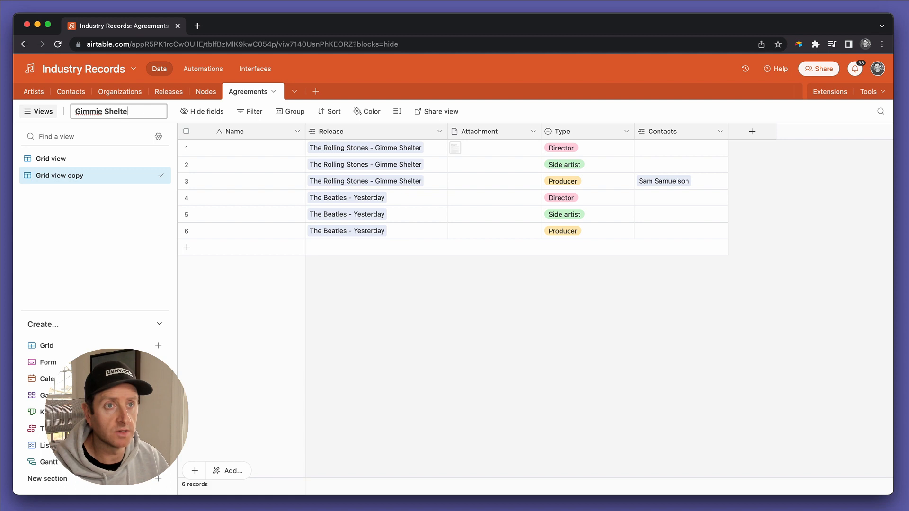
Filter the Gimmie Shelter view to records whose Release has any of "The Rolling Stones - Gimme Shelter"
click(253, 114)
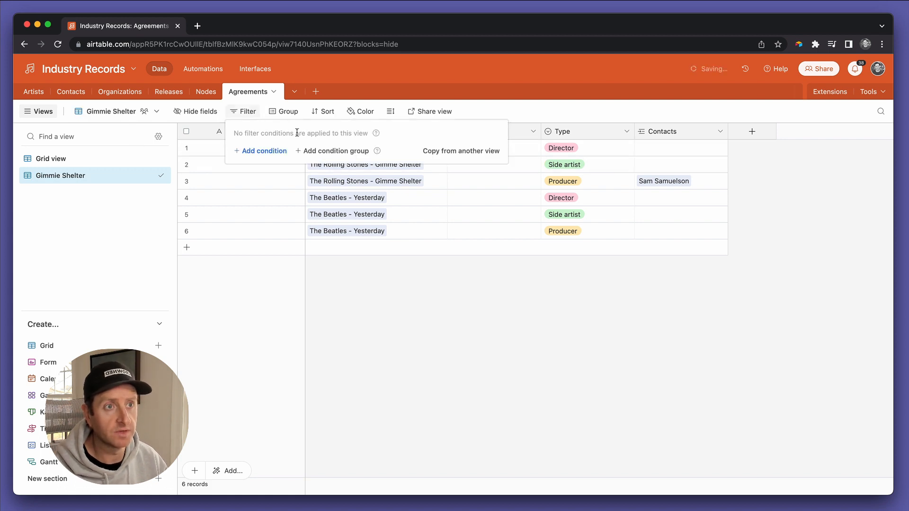
click(272, 151)
click(274, 156)
text(re)
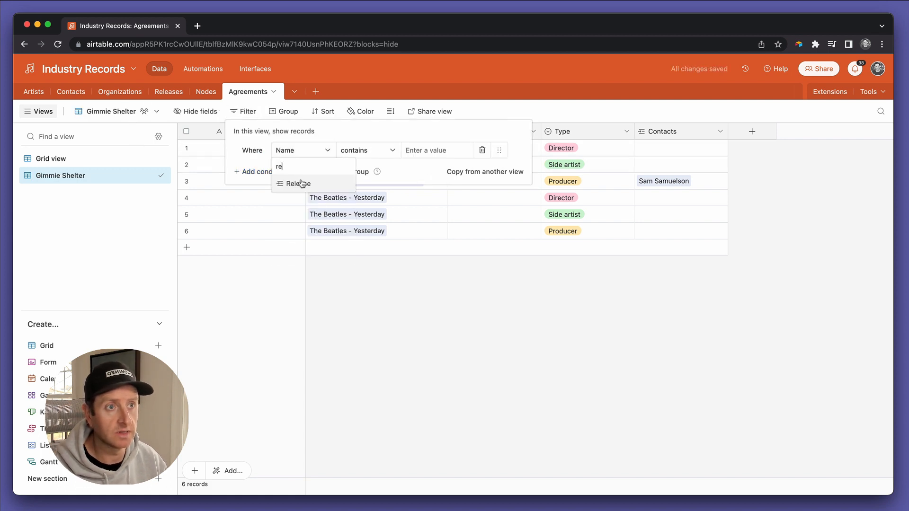
click(303, 184)
click(410, 150)
text(g)
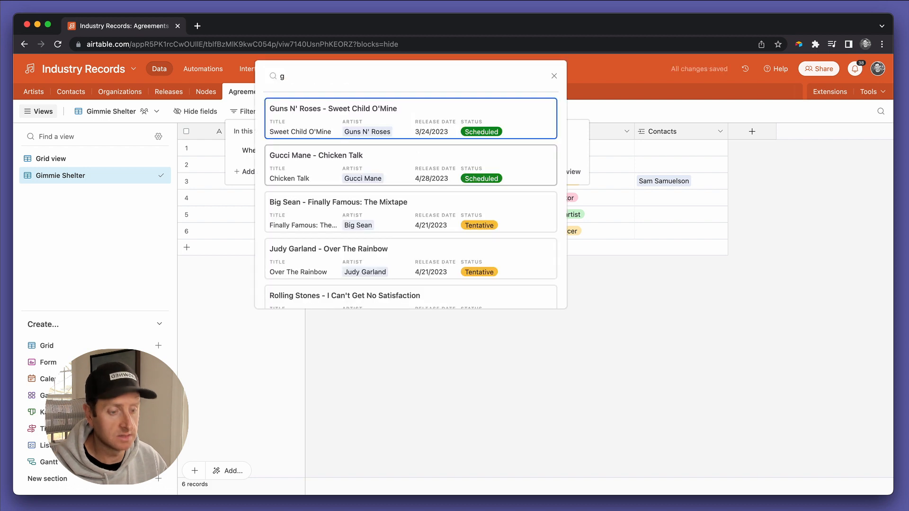
text(imm)
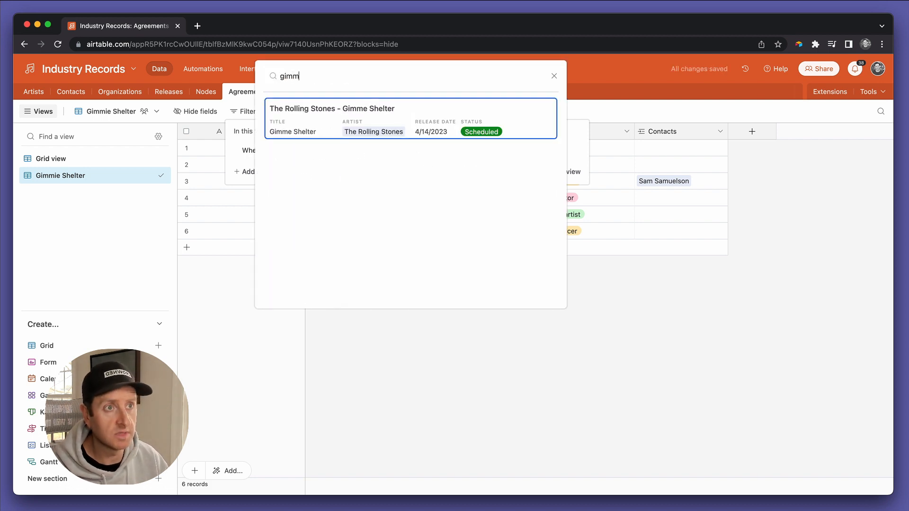
click(440, 125)
click(364, 280)
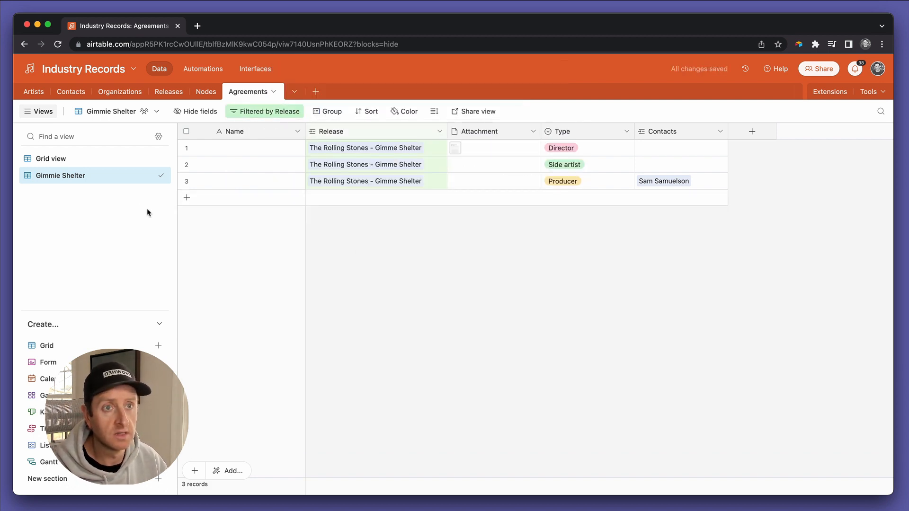
Duplicate the Gimmie Shelter view and open the copy
right_click(113, 182)
click(214, 228)
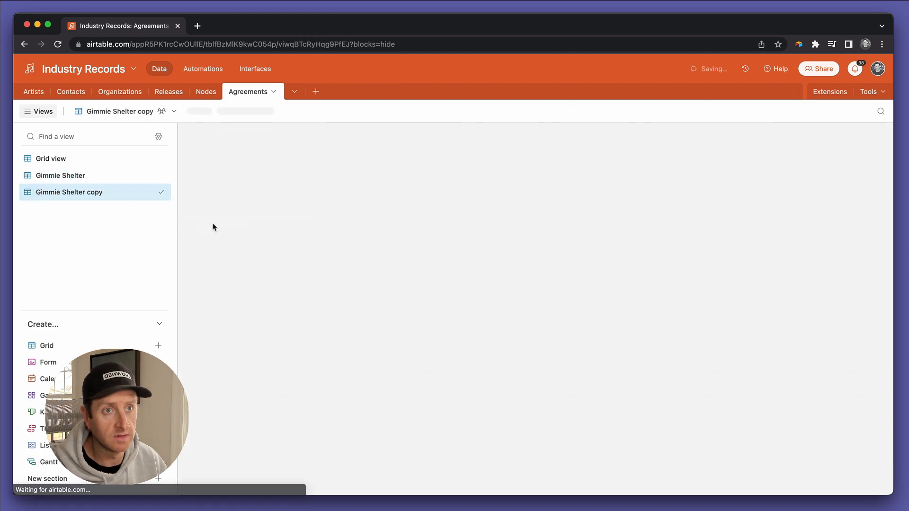
click(74, 160)
click(79, 196)
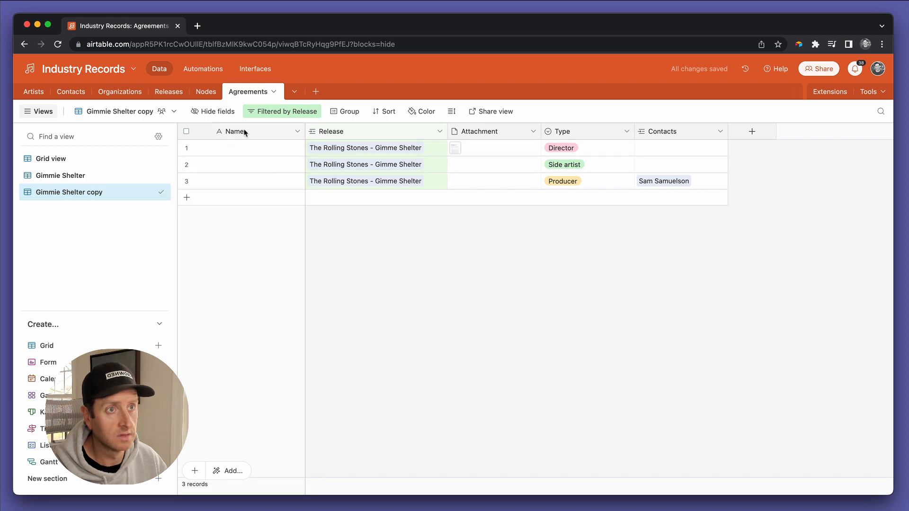
Change the Gimmie Shelter copy view's filter so Release has any of "The Beatles - Yesterday" instead of the Rolling Stones release
click(310, 113)
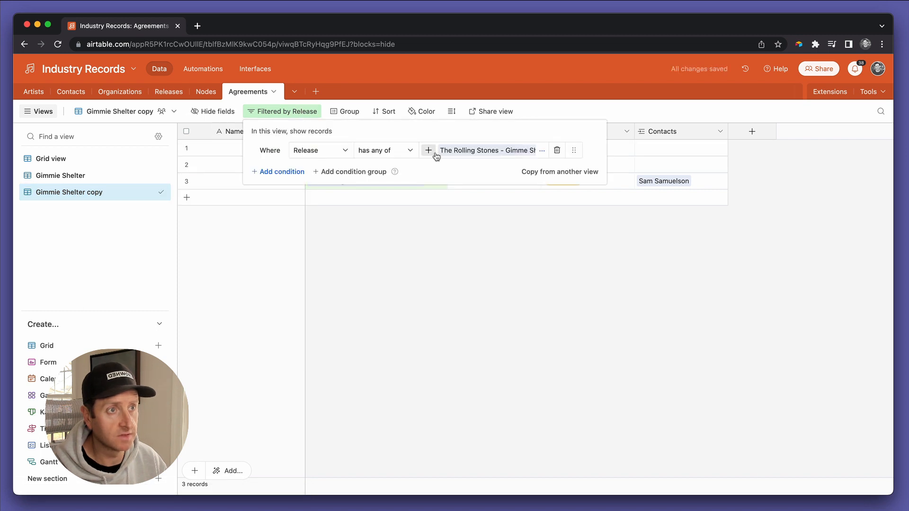
click(523, 152)
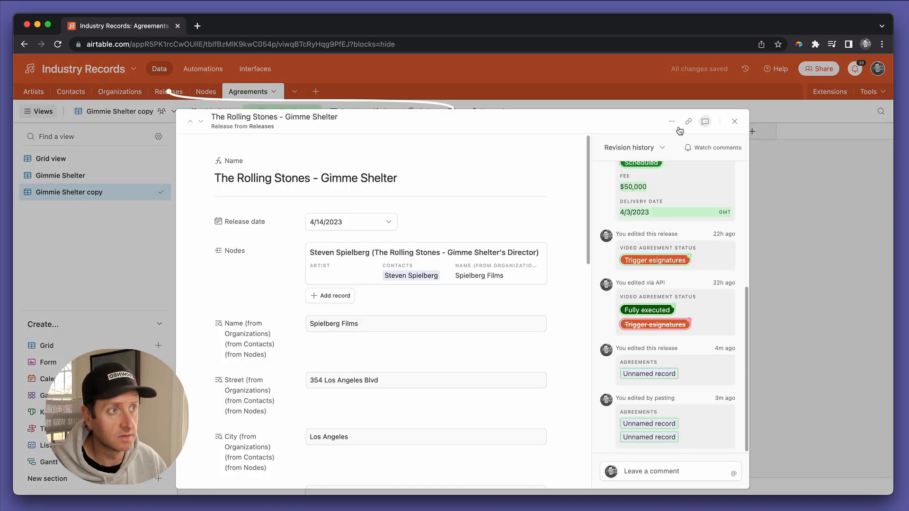
click(735, 121)
click(543, 152)
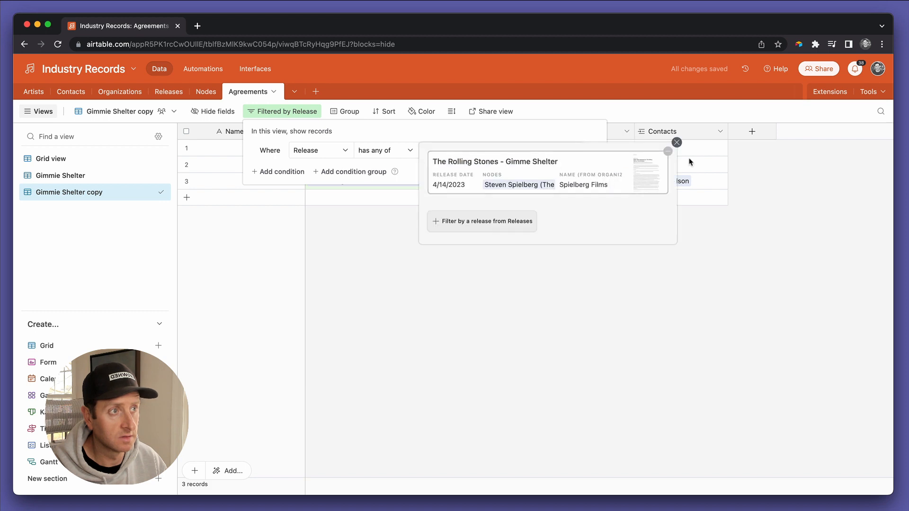
click(667, 151)
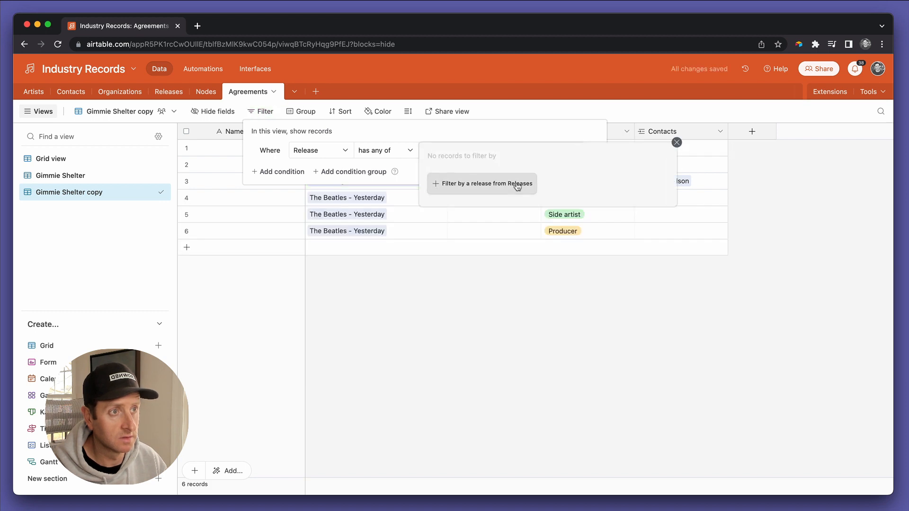
click(515, 183)
text(yeser)
key(BackSpace)
key(BackSpace)
key(Return)
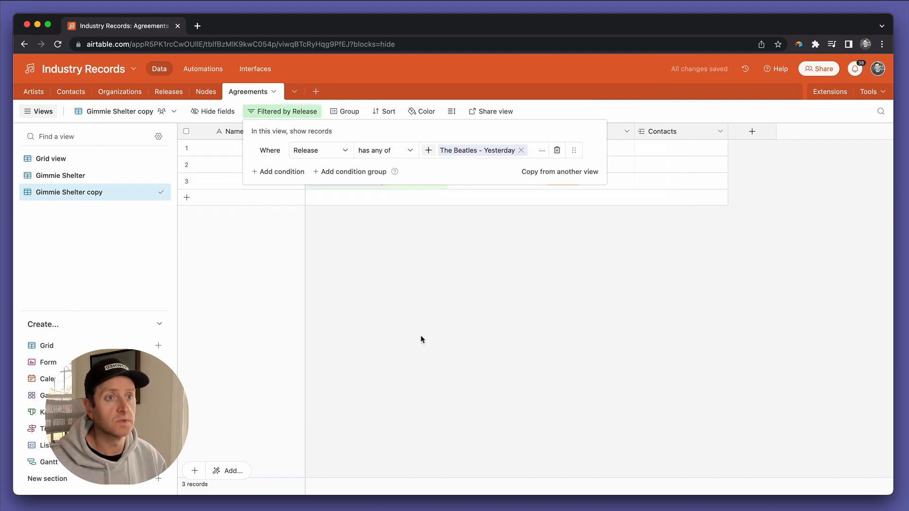
click(420, 339)
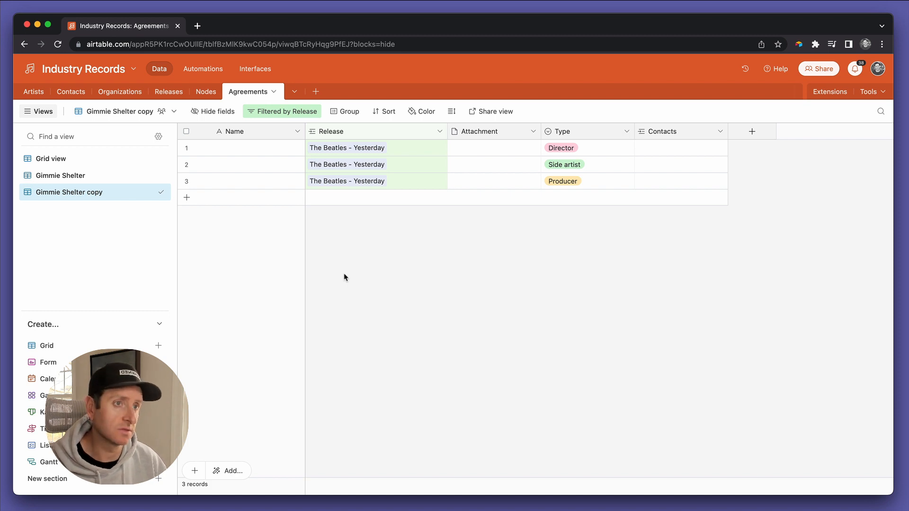
Create a shareable grid view link for the Gimmie Shelter view and copy its address
click(92, 178)
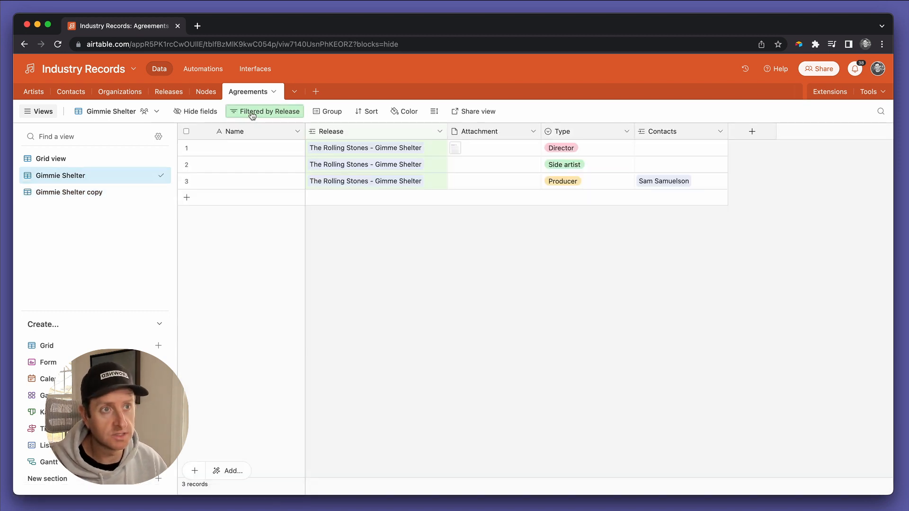
click(252, 112)
click(468, 111)
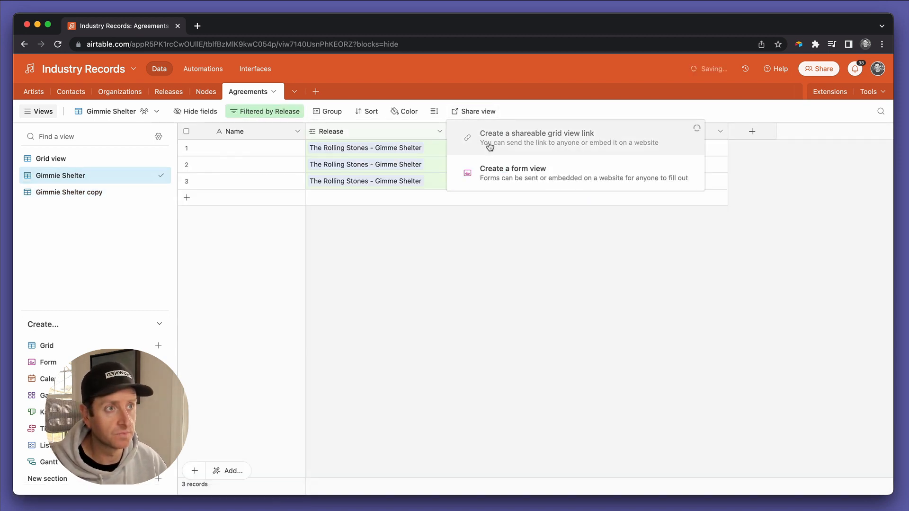
click(478, 144)
drag(466, 183, 501, 183)
click(501, 184)
key(super+c)
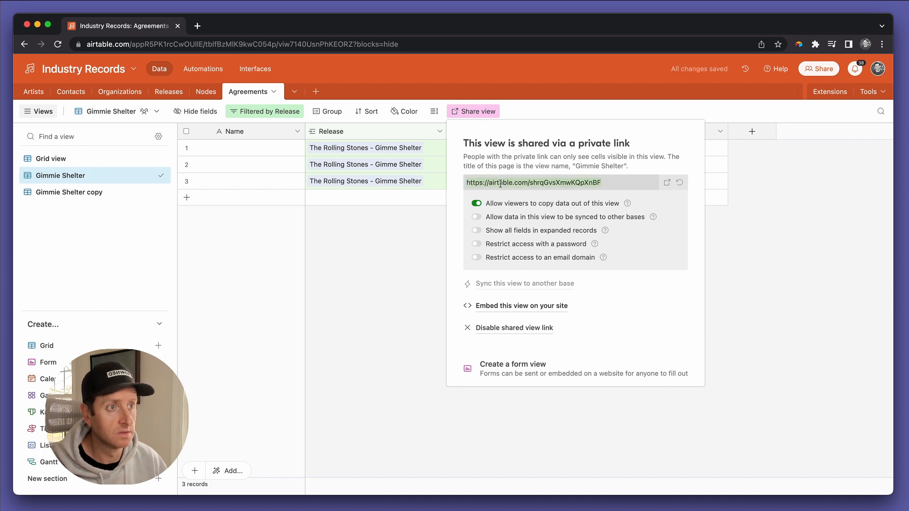
click(399, 276)
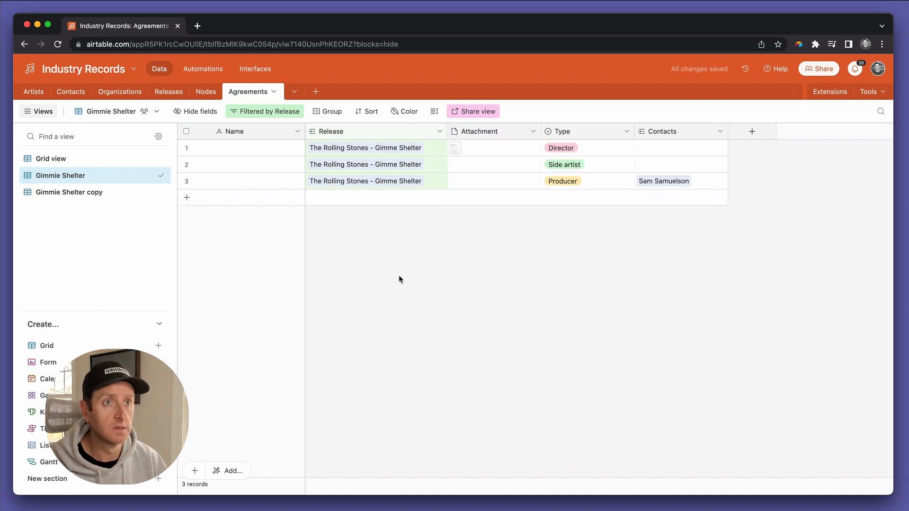
View the shared Gimmie Shelter page in a new browser tab and return to the base
key(super+t)
key(super+v)
key(Return)
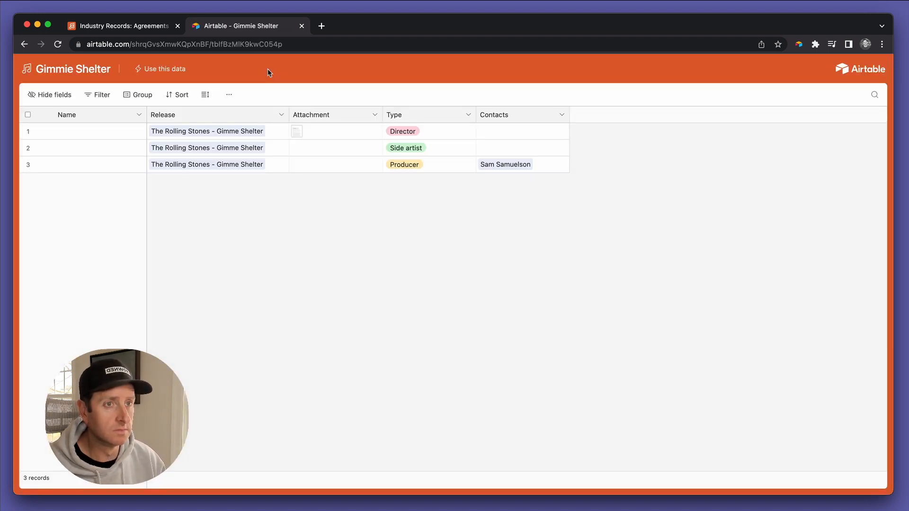
key(super+w)
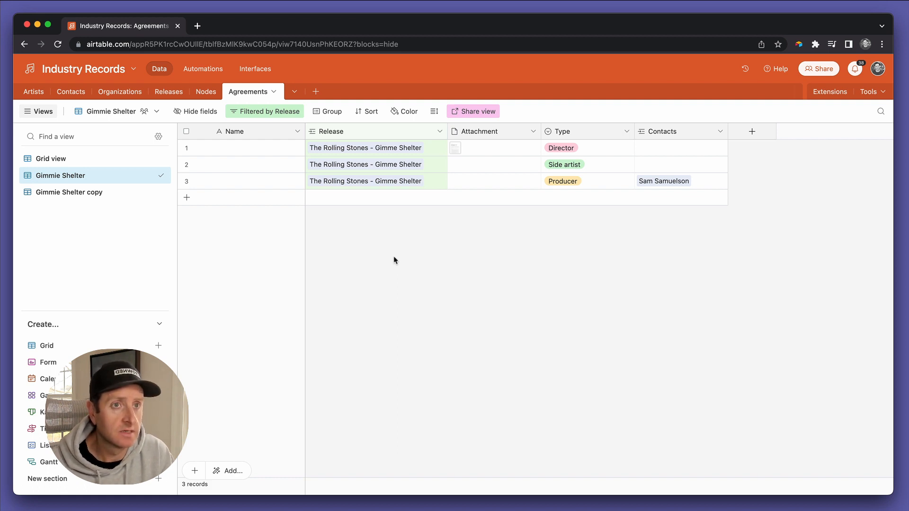
Examine the Contacts table's name, organization, address, email, manager, PRO and Writer IPI fields
click(71, 91)
scroll(407, 167, right, 10)
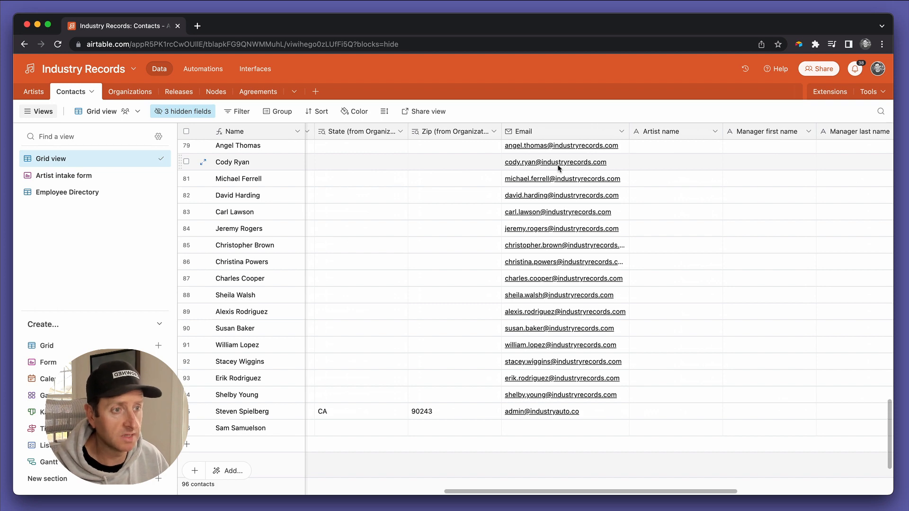
scroll(559, 167, left, 10)
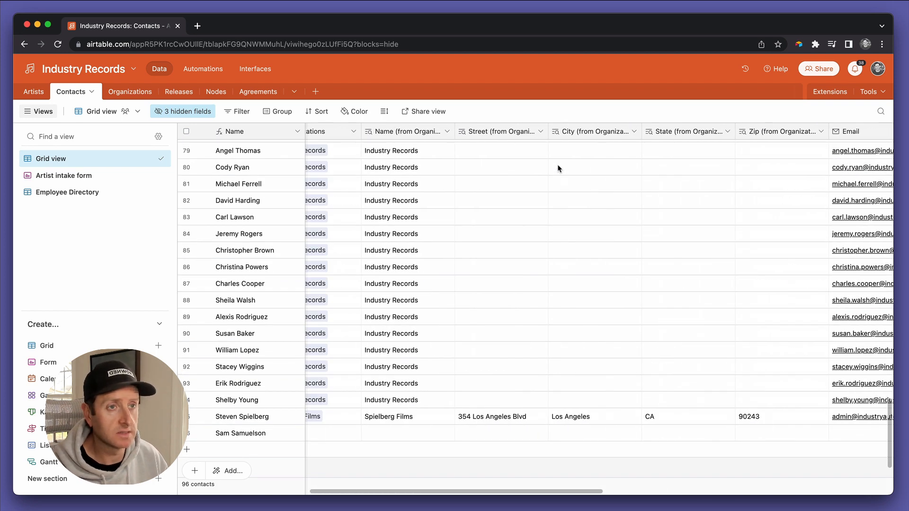
scroll(559, 168, left, 10)
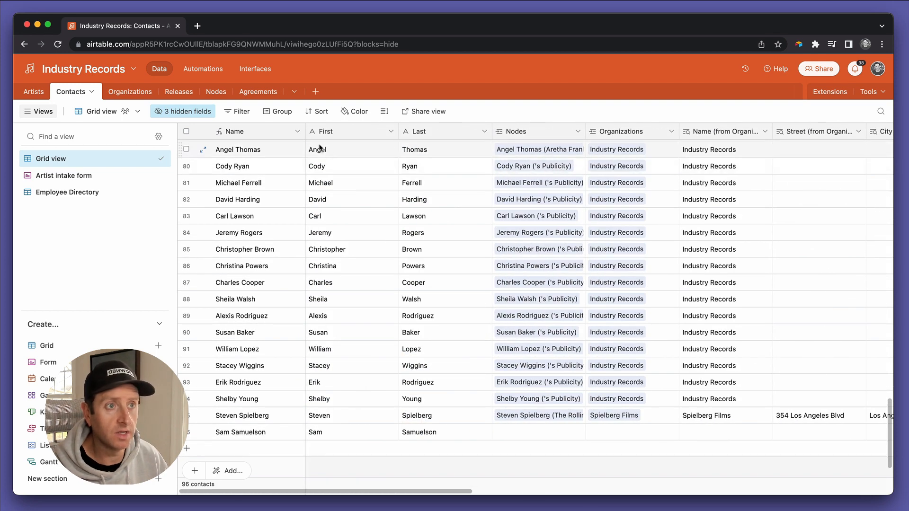
drag(316, 151, 328, 153)
click(330, 164)
scroll(330, 171, right, 15)
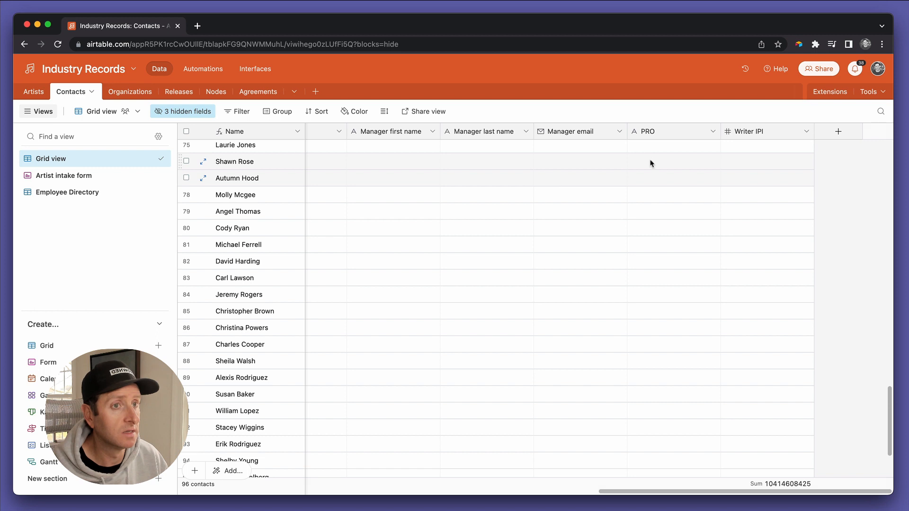
scroll(650, 163, up, 1)
click(650, 164)
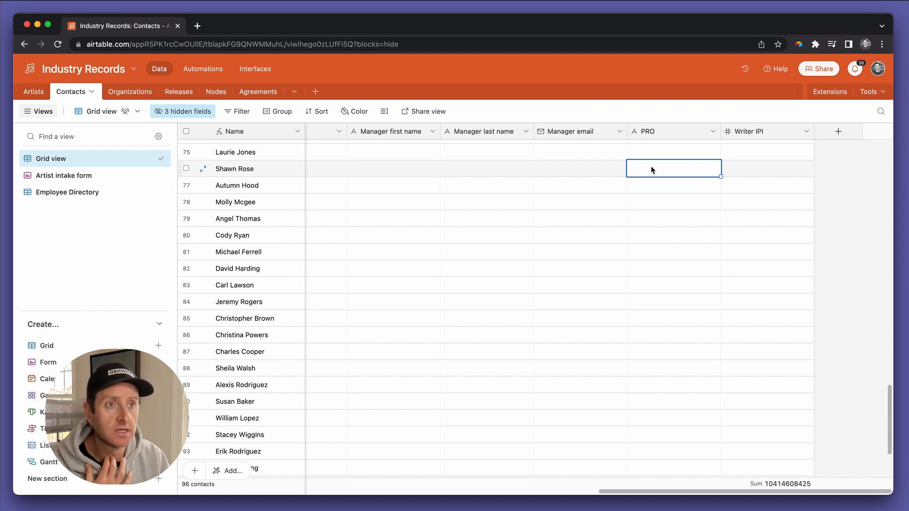
Add three records named BMI, ASCAP and SESAC to the Organizations table
click(132, 97)
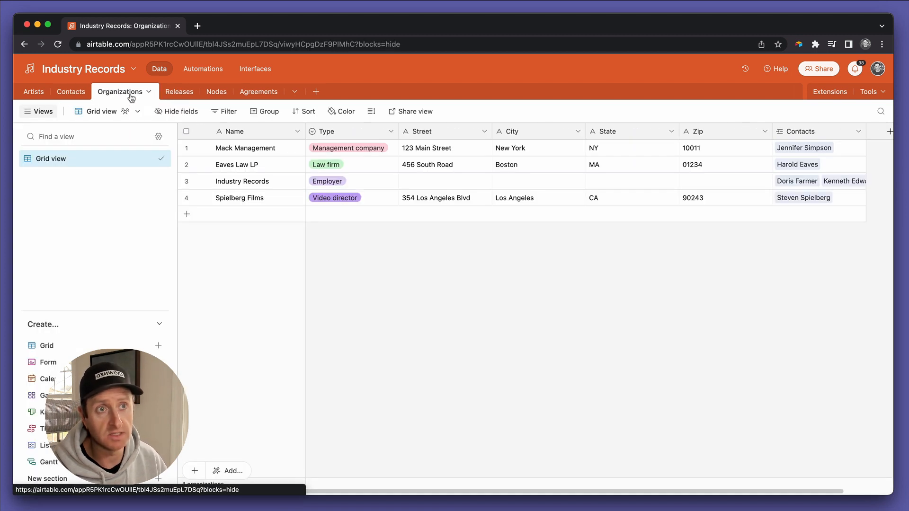
click(241, 214)
text(BMI)
key(Return)
click(246, 231)
text(ASCAP)
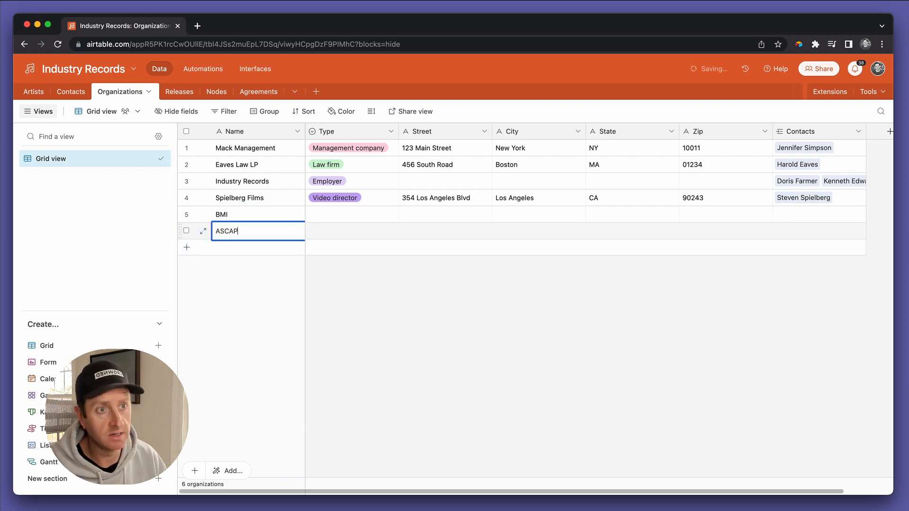
key(Return)
click(249, 247)
text(SE)
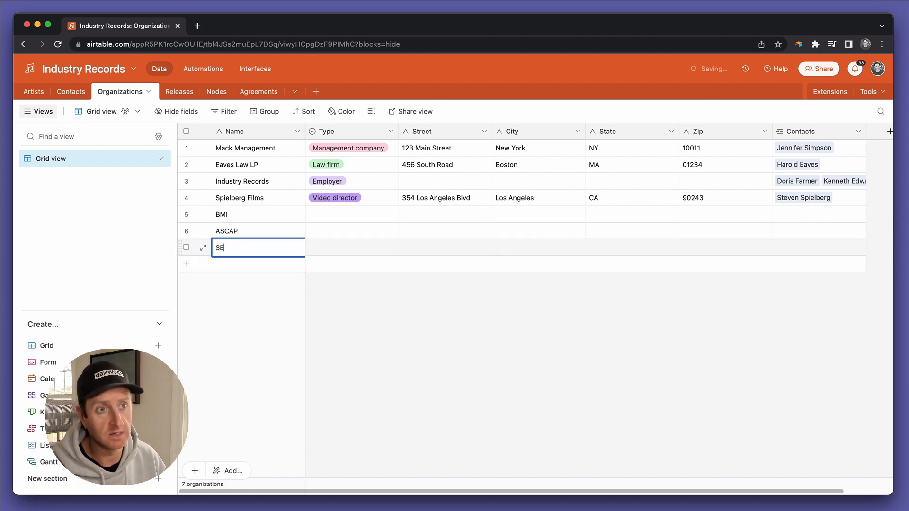
text(SAC)
click(331, 302)
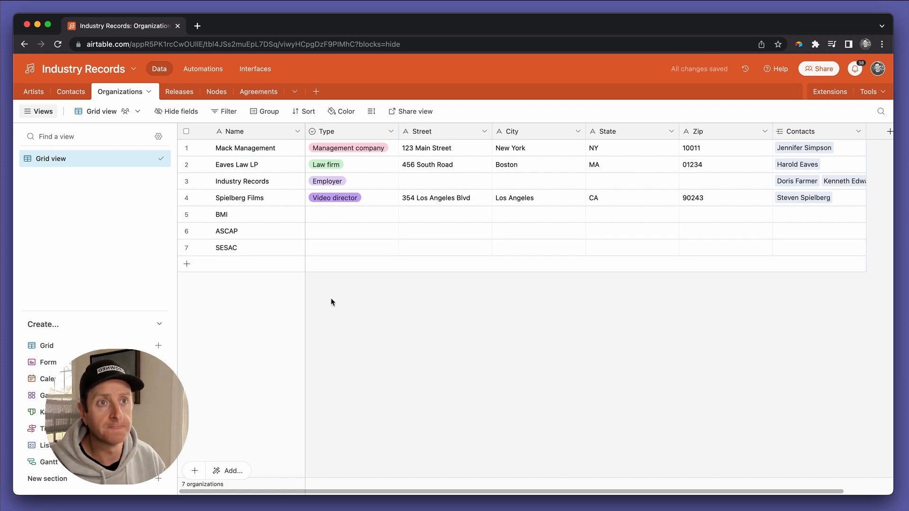
click(69, 92)
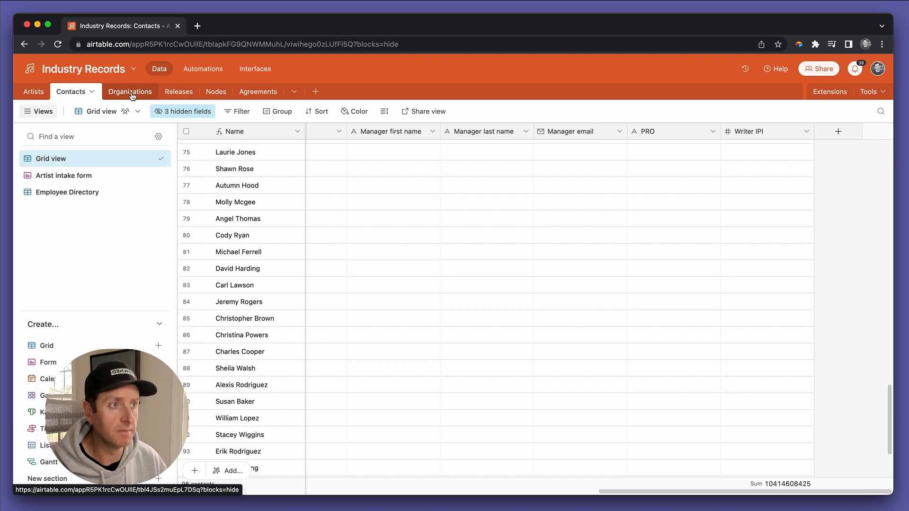
click(256, 92)
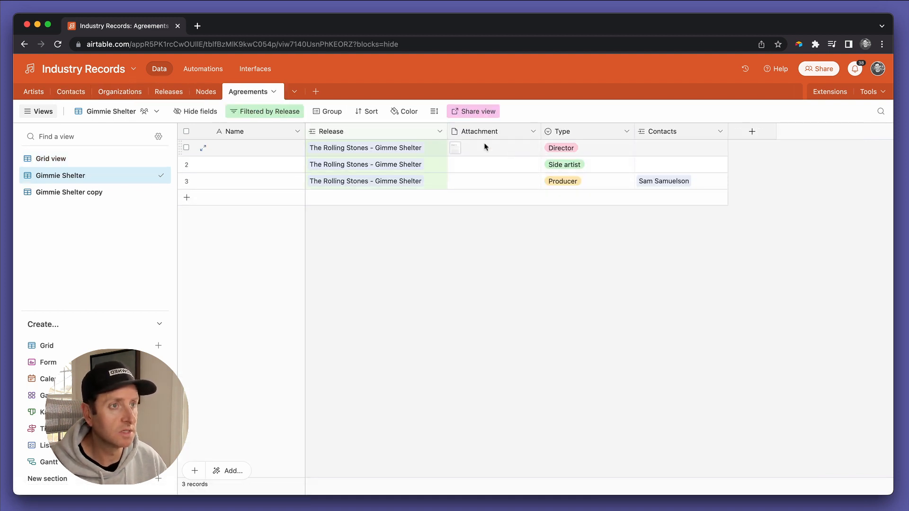
click(211, 94)
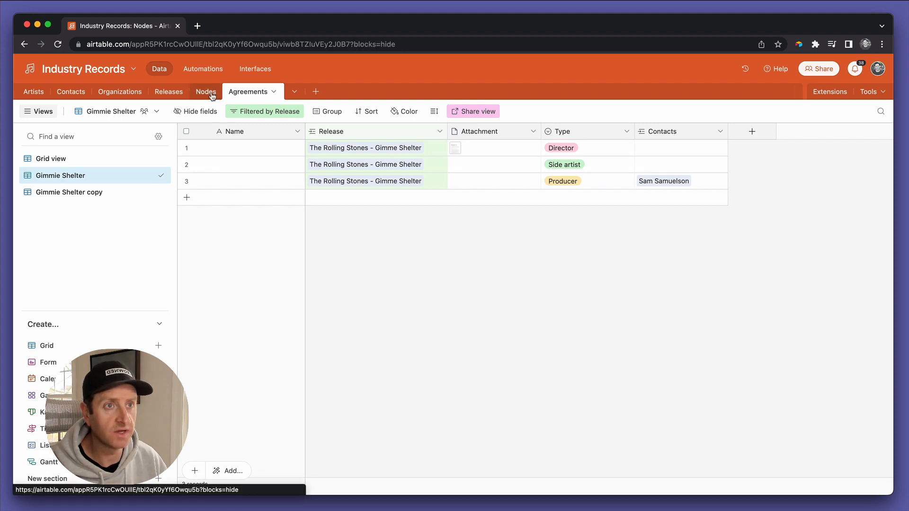
Examine the organization, address and agreement fields in the Releases table's Video director view and return to the Agreements table
click(166, 96)
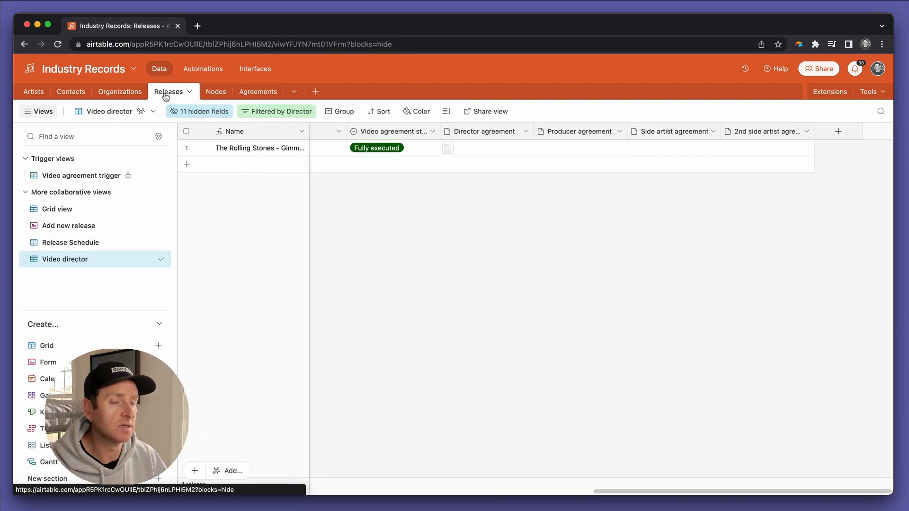
scroll(417, 234, left, 6)
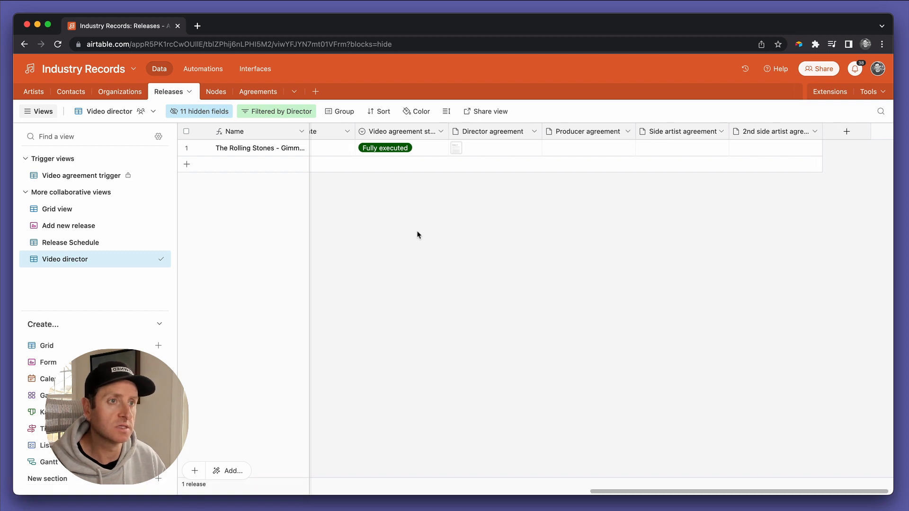
scroll(417, 234, right, 5)
scroll(416, 234, left, 15)
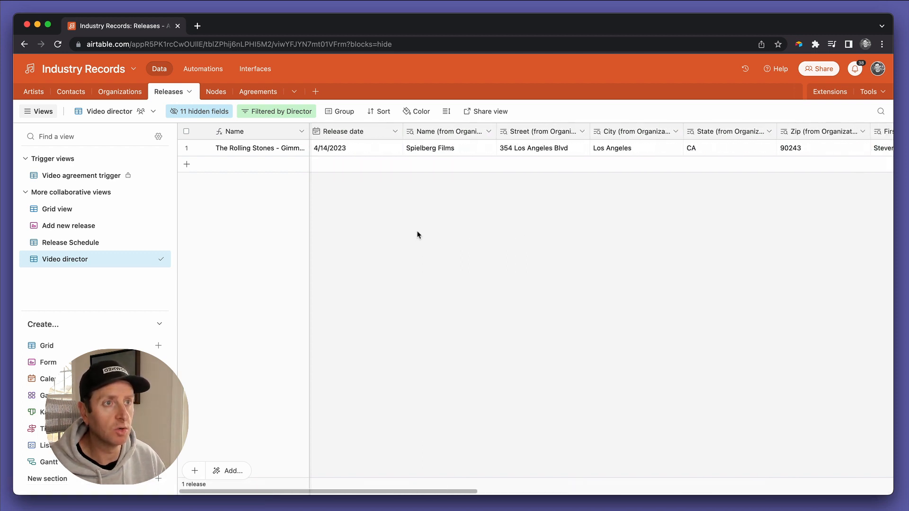
click(420, 150)
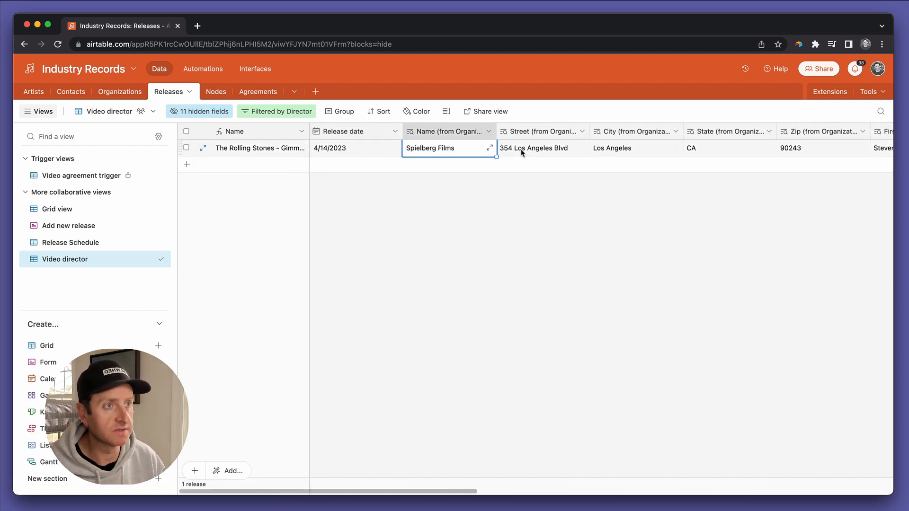
scroll(543, 152, right, 2)
scroll(544, 153, right, 4)
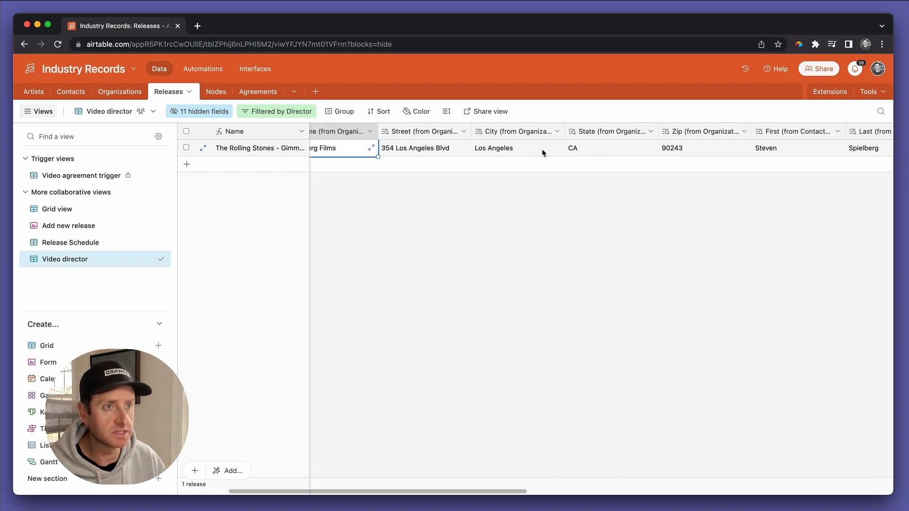
scroll(475, 148, left, 4)
scroll(475, 149, right, 15)
click(258, 92)
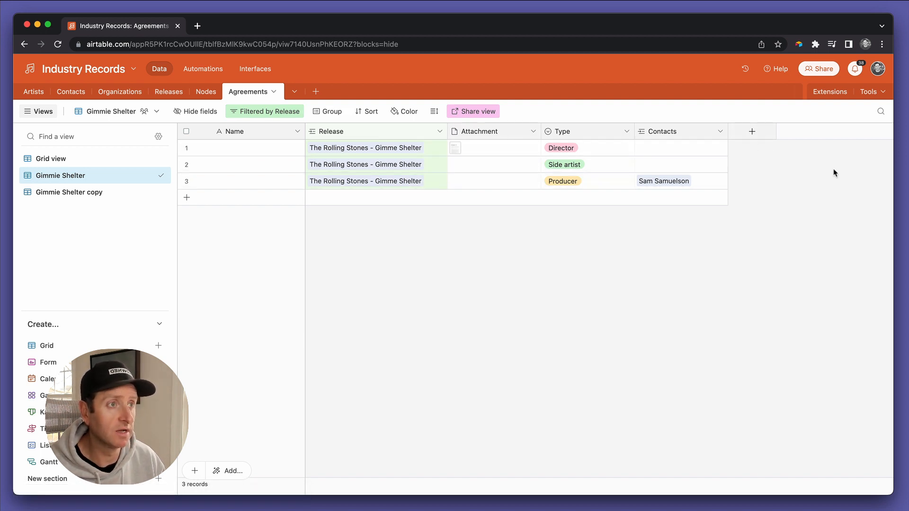
Inspect the Video agreement status options for the Gimme Shelter release in Releases, leave the choice as is, and reopen the Agreements table
click(168, 91)
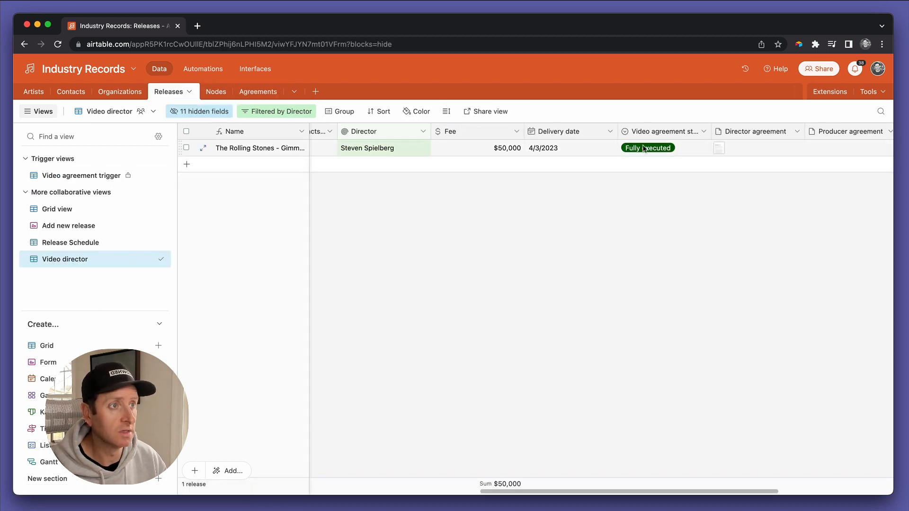
double_click(686, 148)
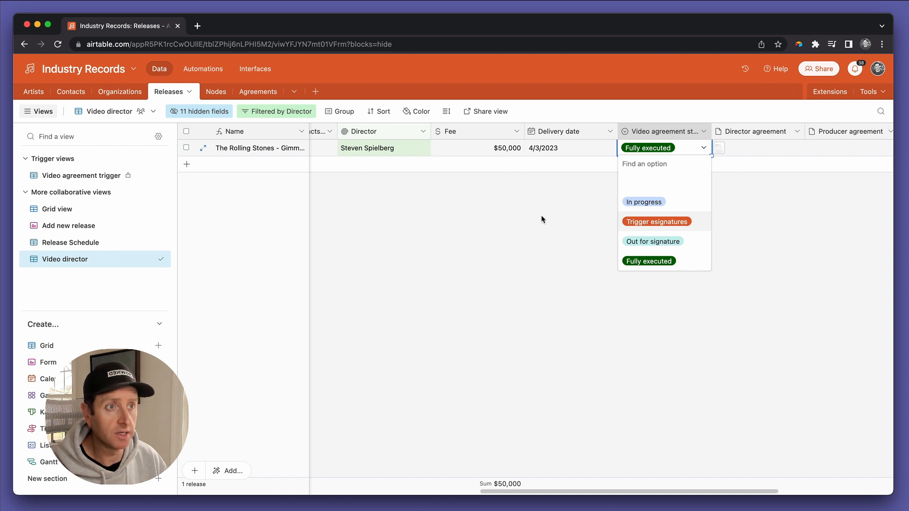
click(498, 215)
click(262, 91)
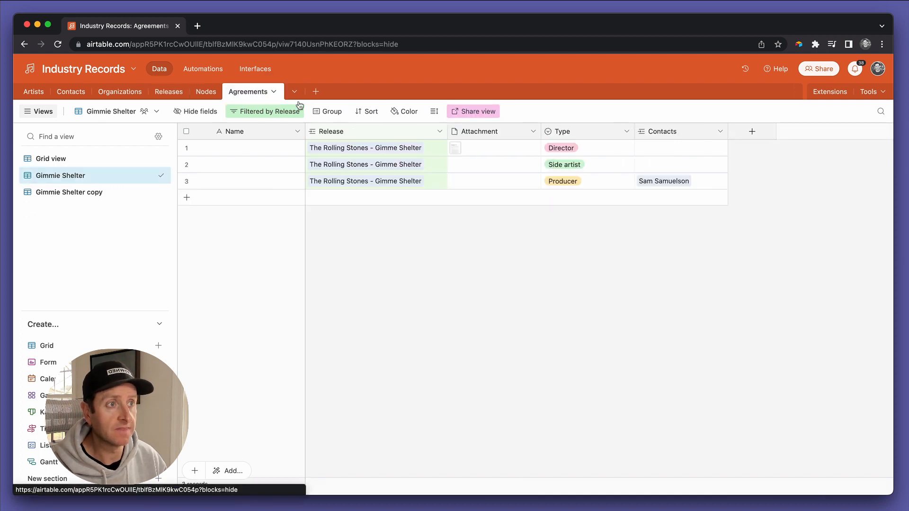